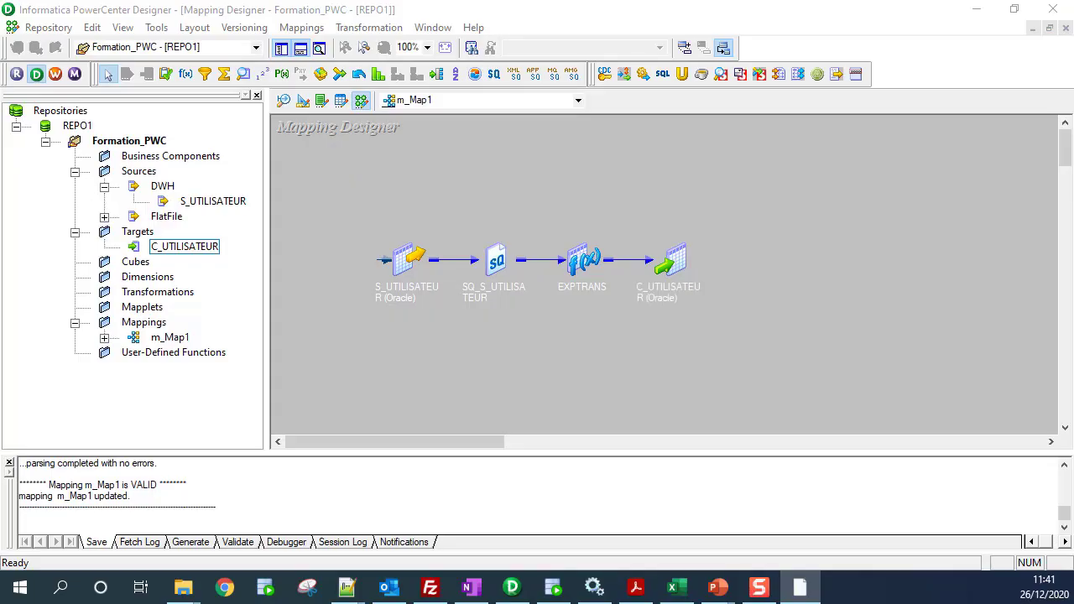
# Switch to PowerCenter Workflow Manager and reduce the height of the output window to enlarge the workspace.
pyautogui.moveTo(0, 208); pyautogui.dragTo(315, 0)
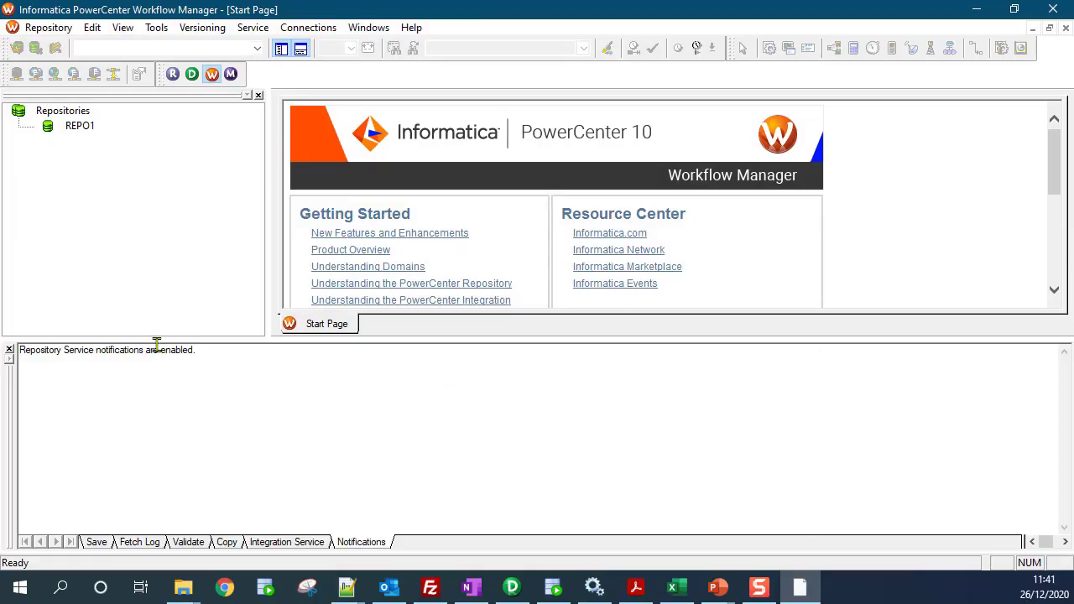
pyautogui.moveTo(148, 338); pyautogui.dragTo(149, 463)
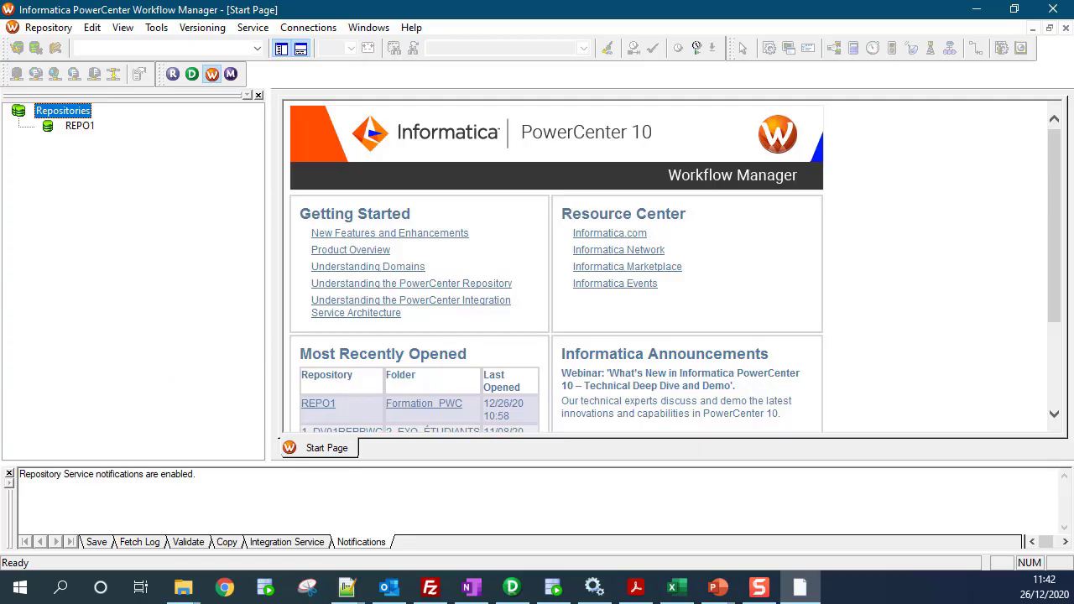
pyautogui.hotkey('alt', 'Tab')
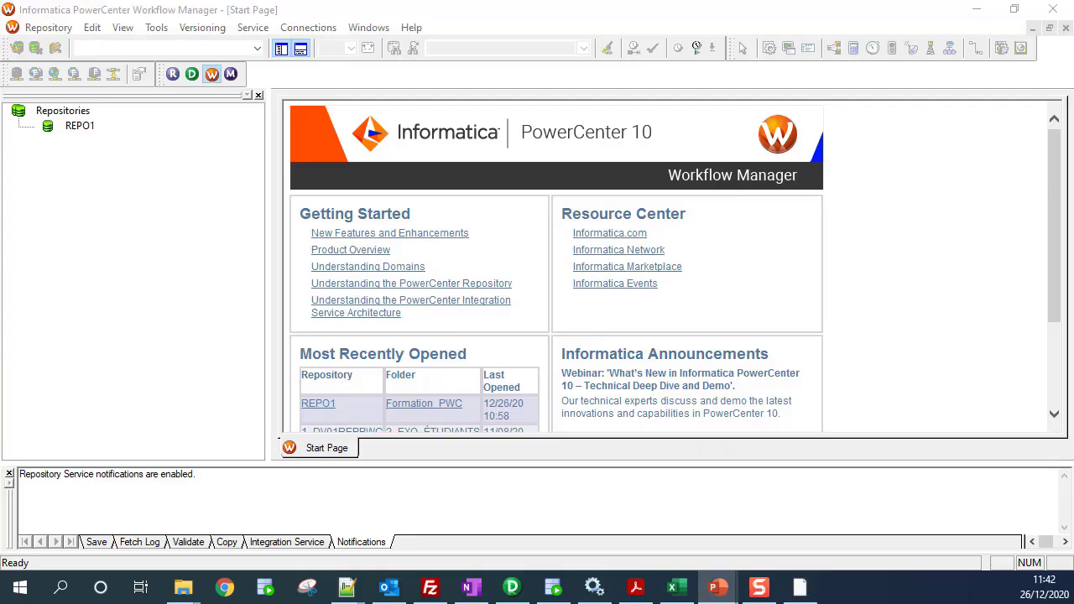
# Connect to the REPO1 repository by entering the account password, and open the Formation_PWC folder.
pyautogui.doubleClick(80, 126)
pyautogui.press('Tab')
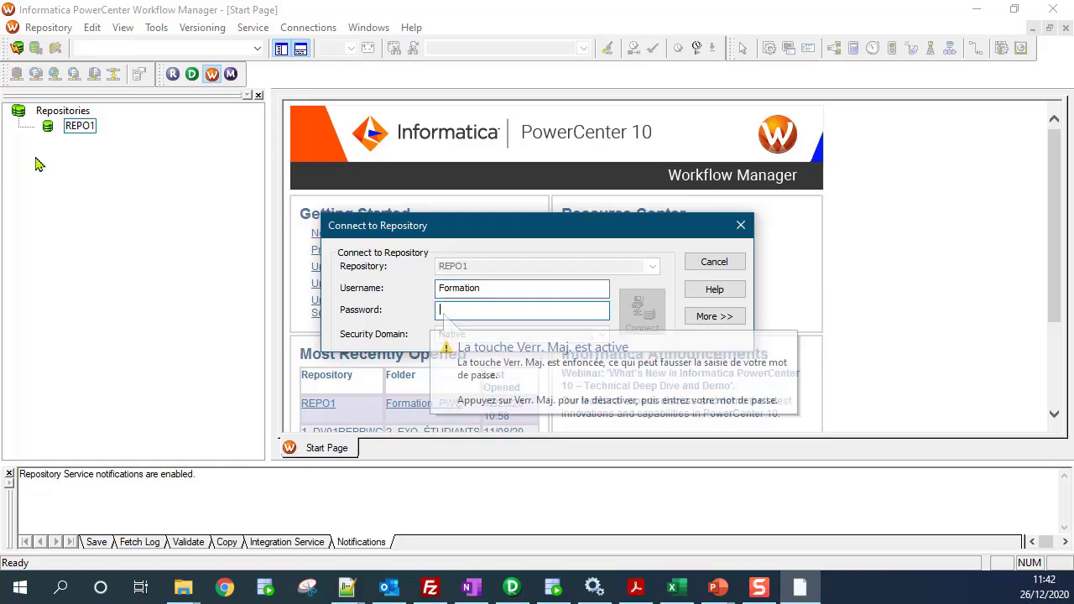
pyautogui.write('••••••••••')
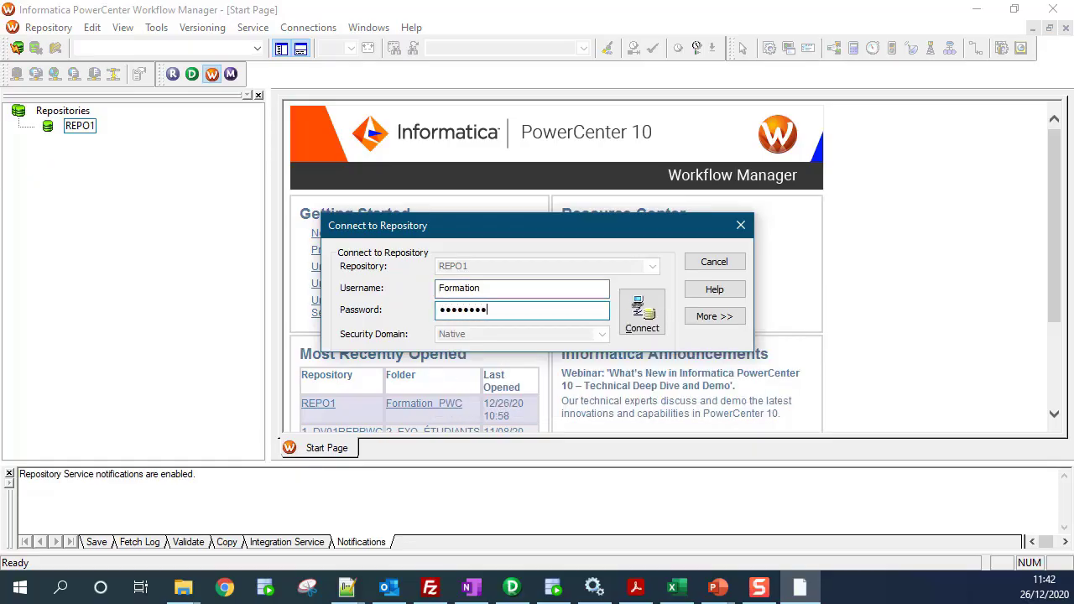
pyautogui.write('••')
pyautogui.press('Return')
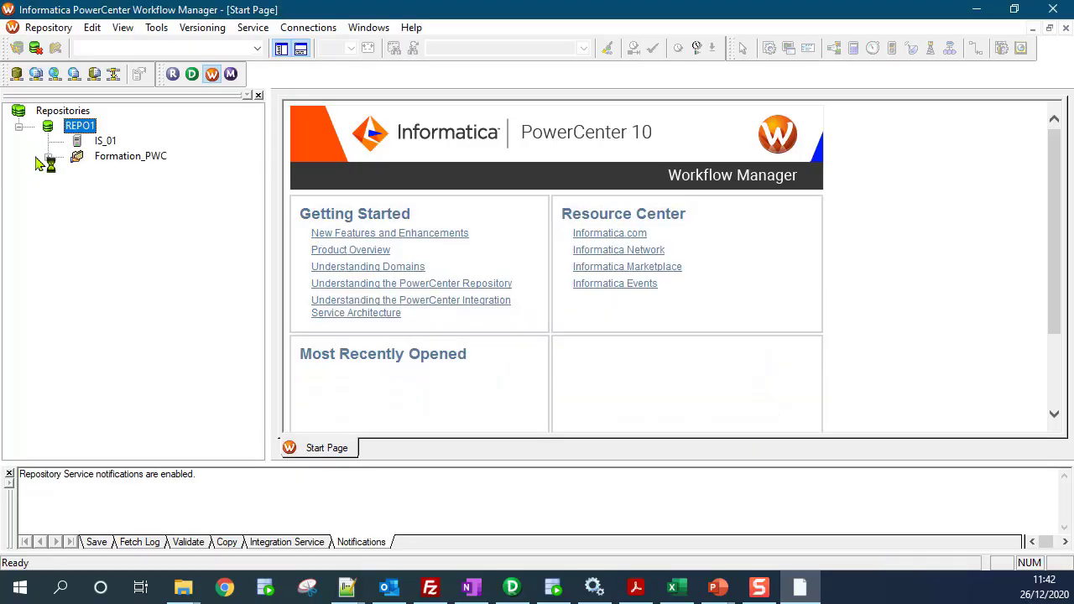
pyautogui.doubleClick(112, 159)
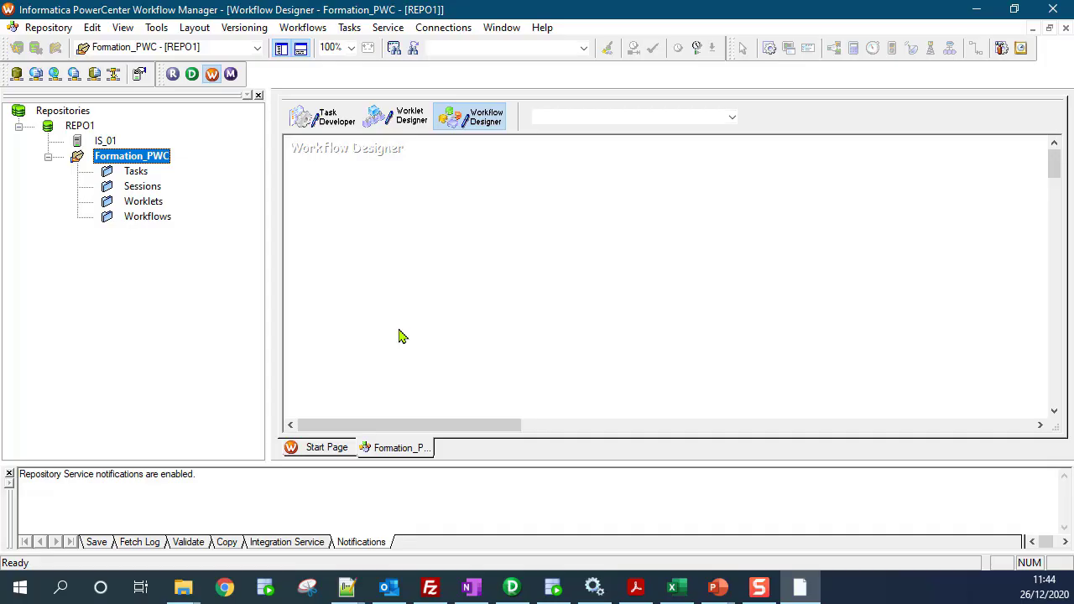
pyautogui.hotkey('alt', 'Tab')
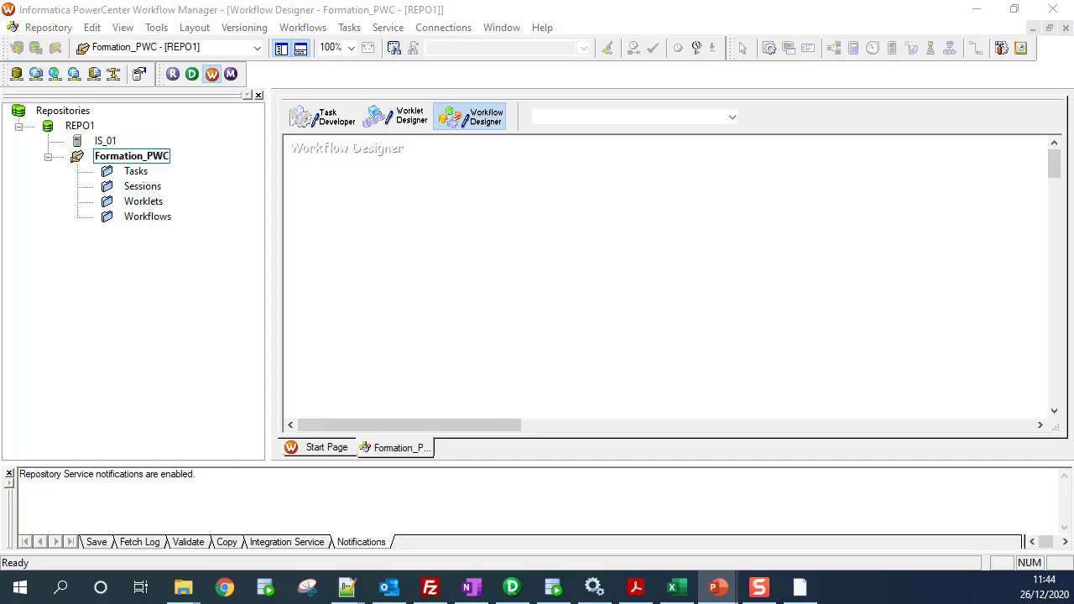
pyautogui.click(570, 251)
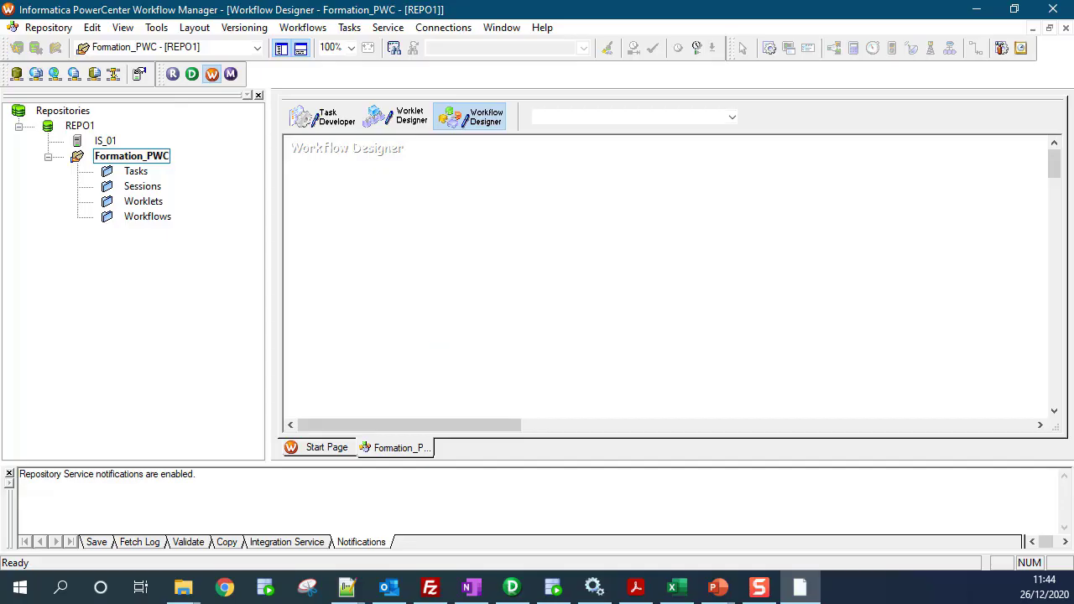
pyautogui.hotkey('alt', 'Tab')
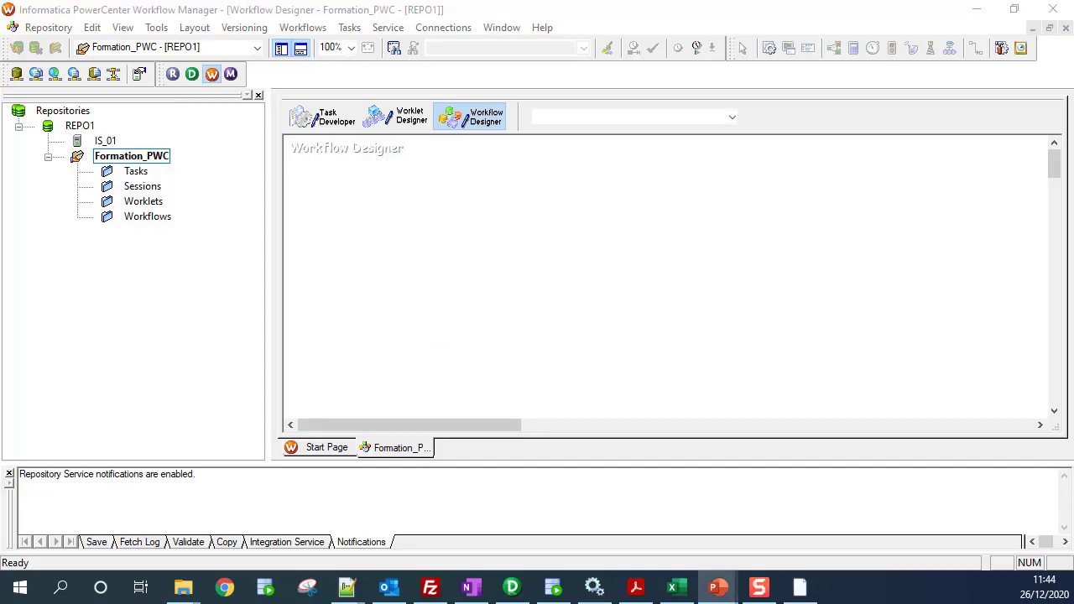
pyautogui.click(631, 249)
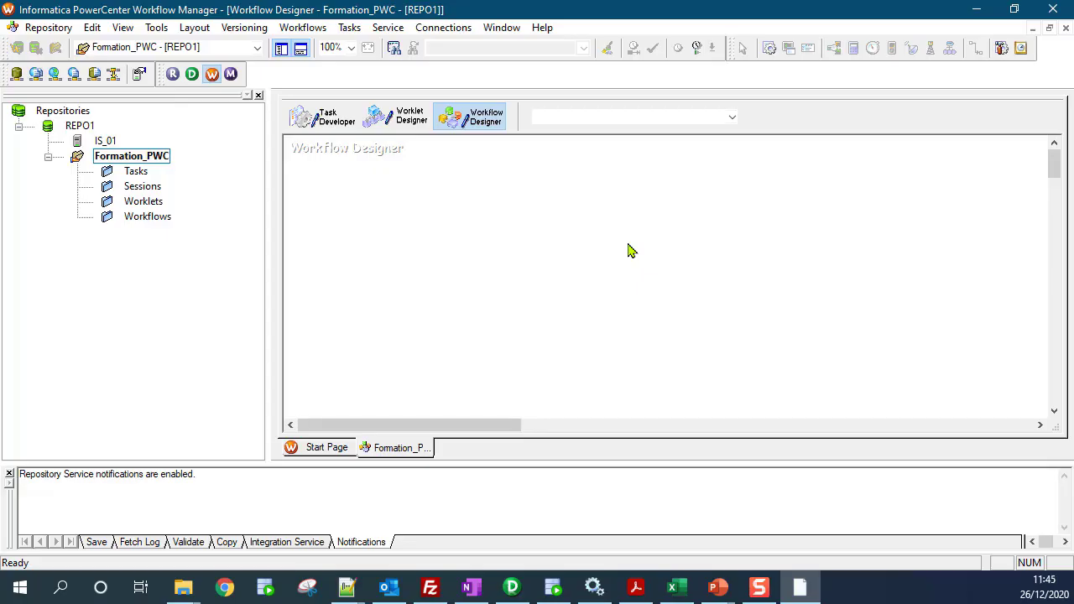
# View the Task Developer and Worklet Designer workspaces, and return to the Workflow Designer.
pyautogui.click(320, 118)
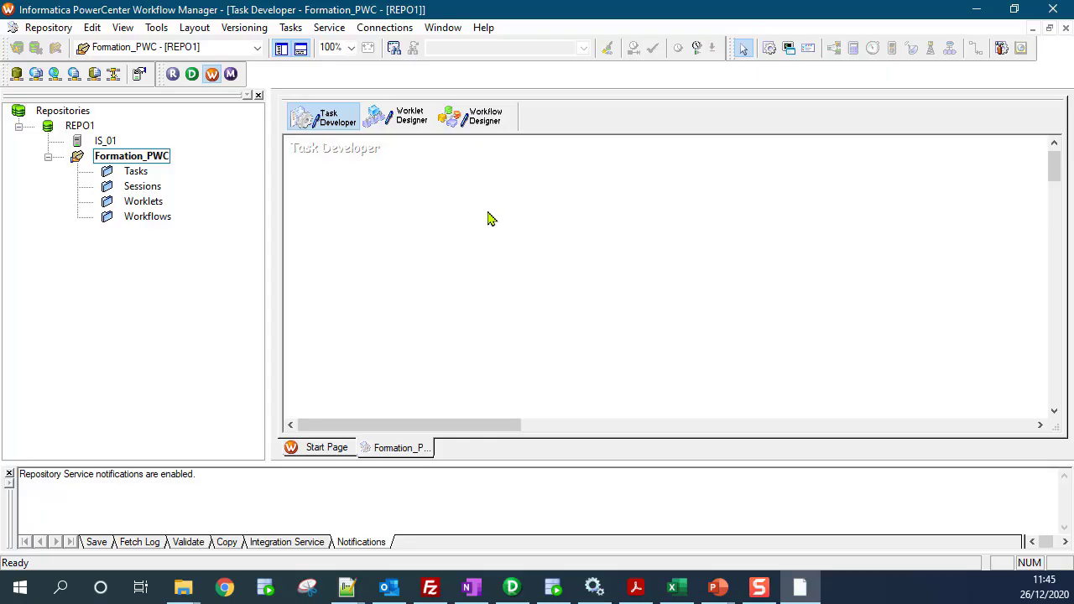
pyautogui.click(403, 120)
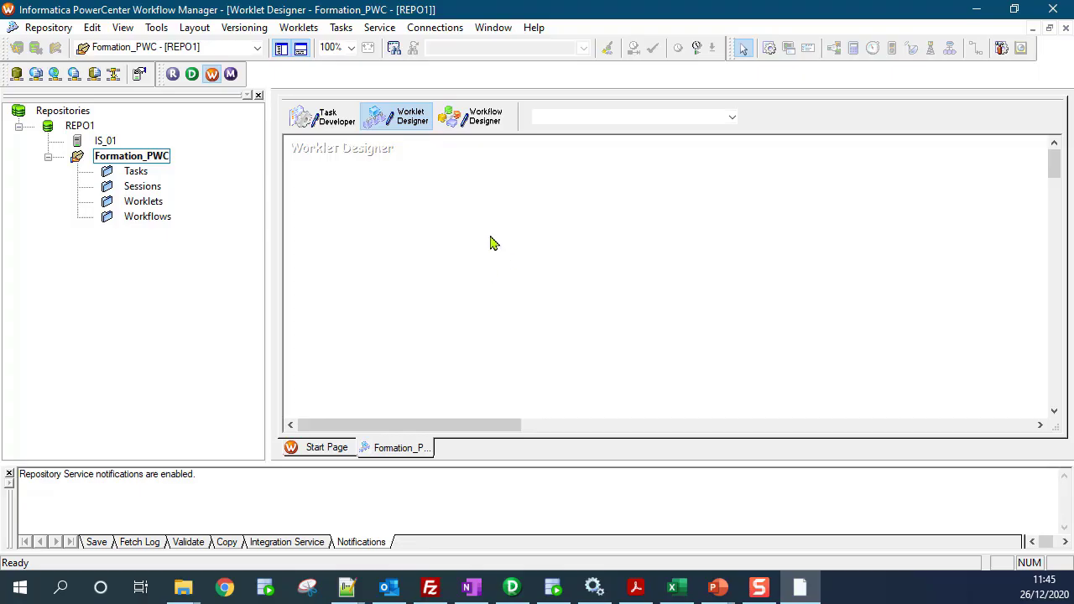
pyautogui.click(490, 134)
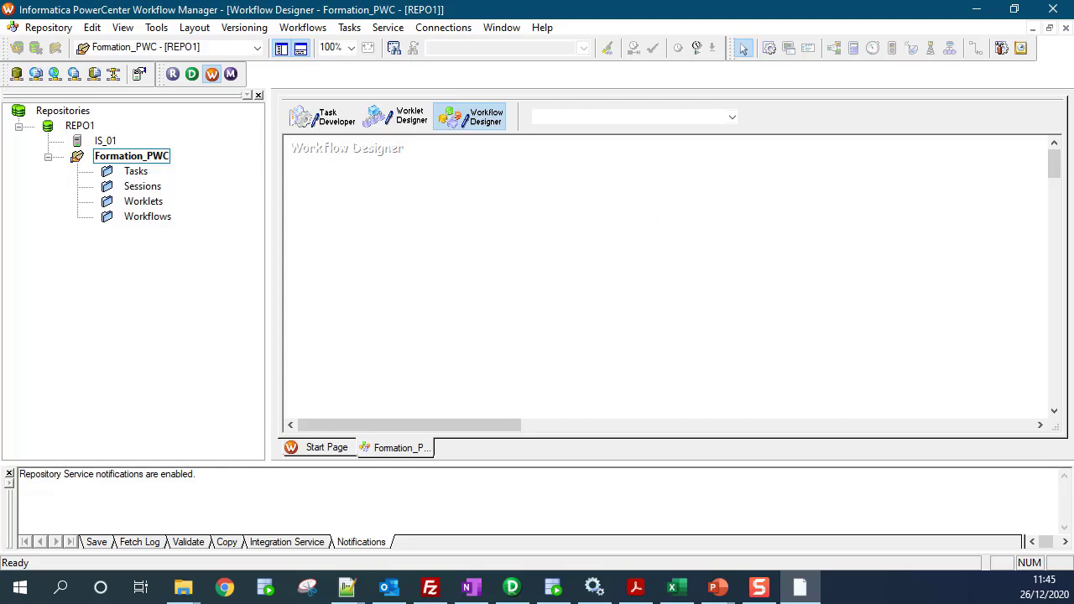
pyautogui.hotkey('alt', 'Tab')
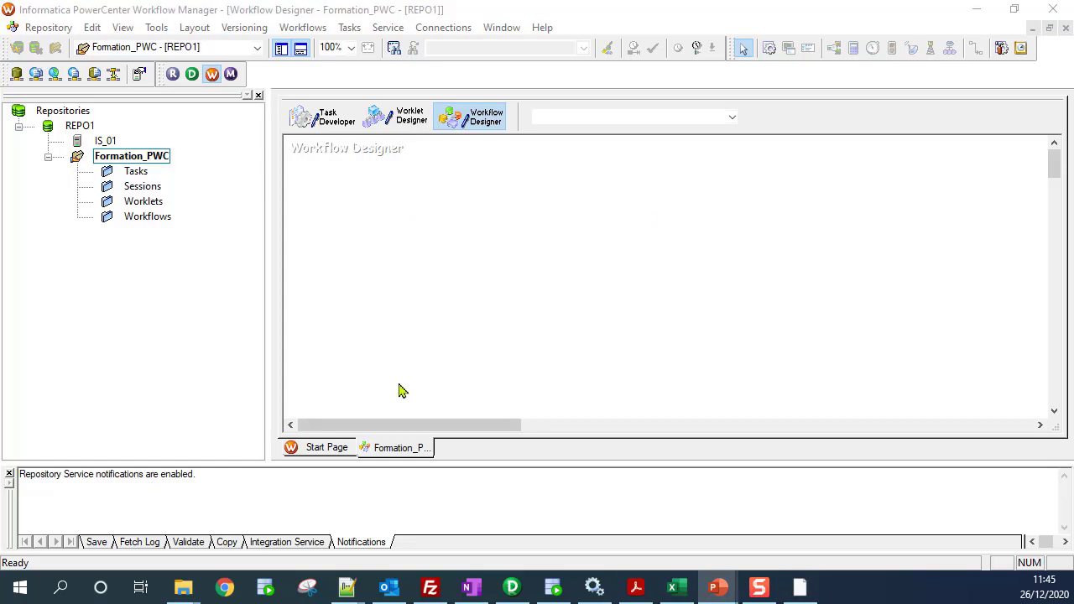
pyautogui.click(567, 304)
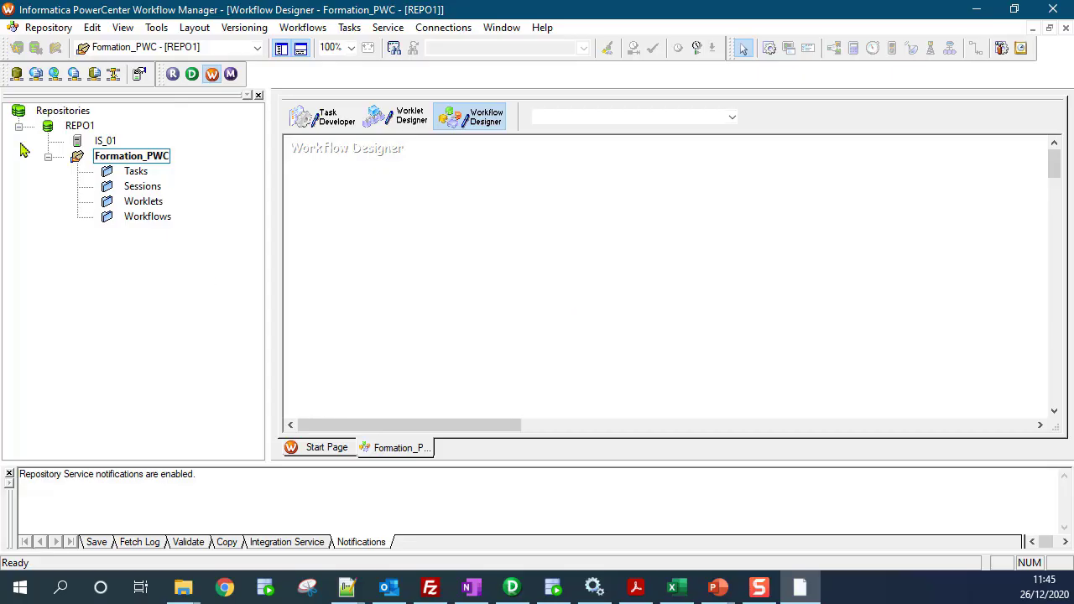
pyautogui.click(107, 301)
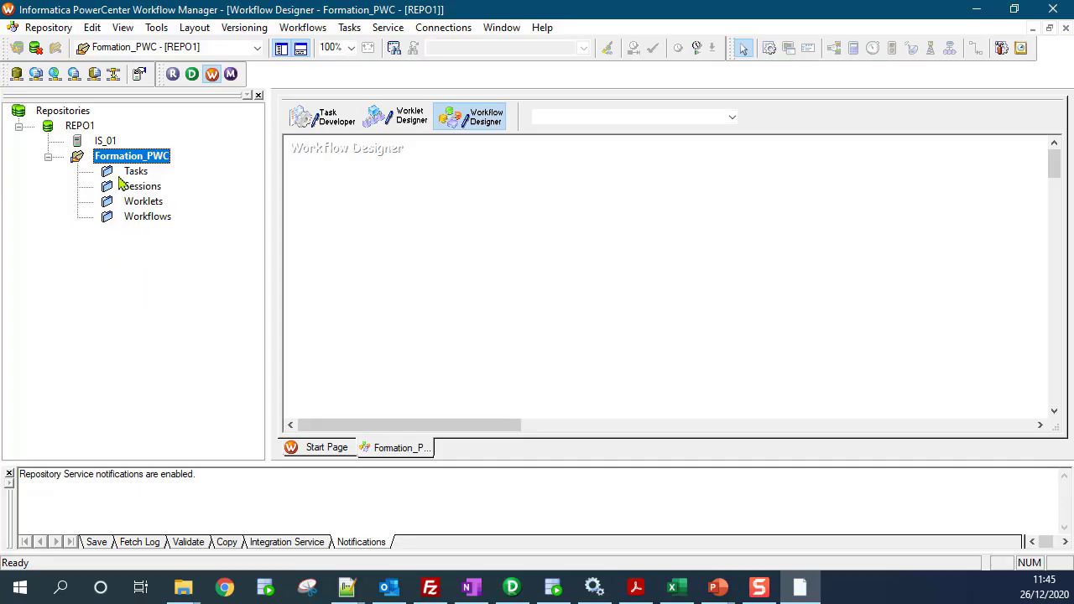
# Examine the REPO1 repository tree: the IS_01 integration service and the Tasks, Sessions, Worklets and Workflows nodes of Formation_PWC.
pyautogui.click(106, 143)
pyautogui.click(80, 127)
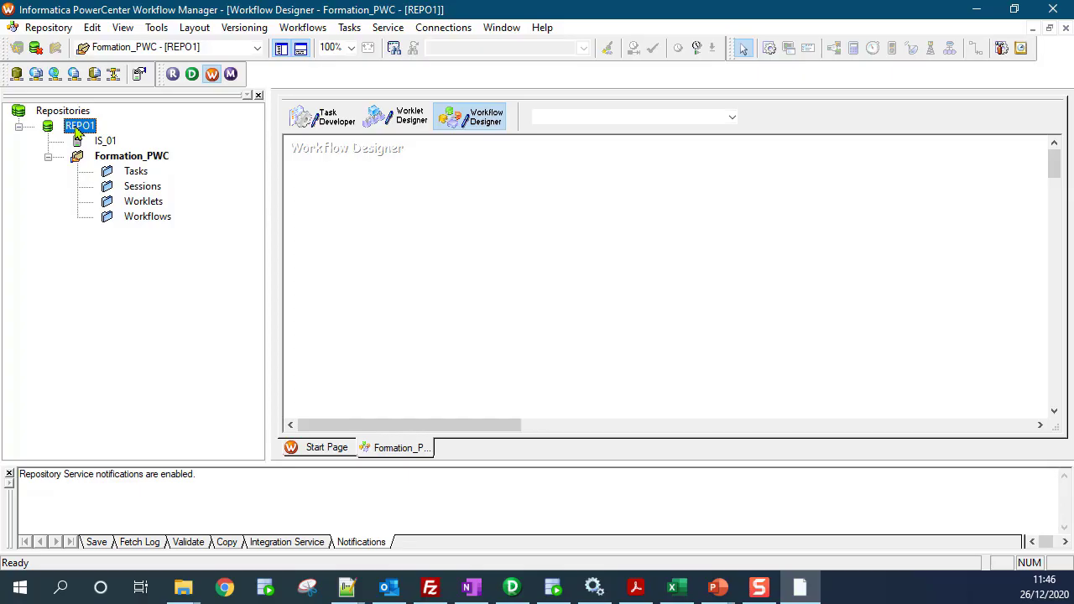
pyautogui.click(97, 143)
pyautogui.click(49, 158)
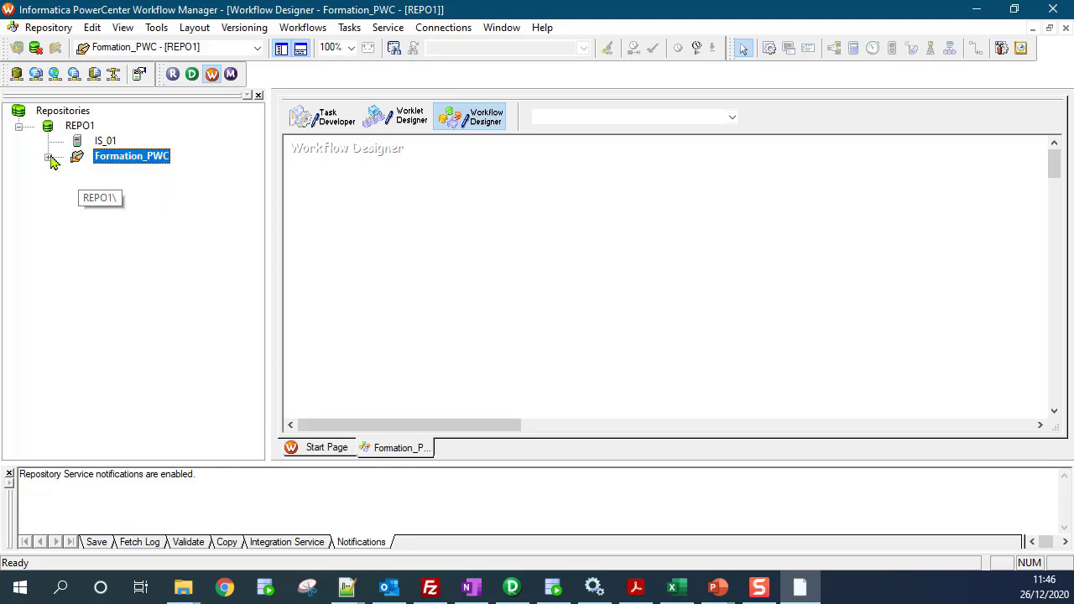
pyautogui.click(50, 158)
pyautogui.click(130, 173)
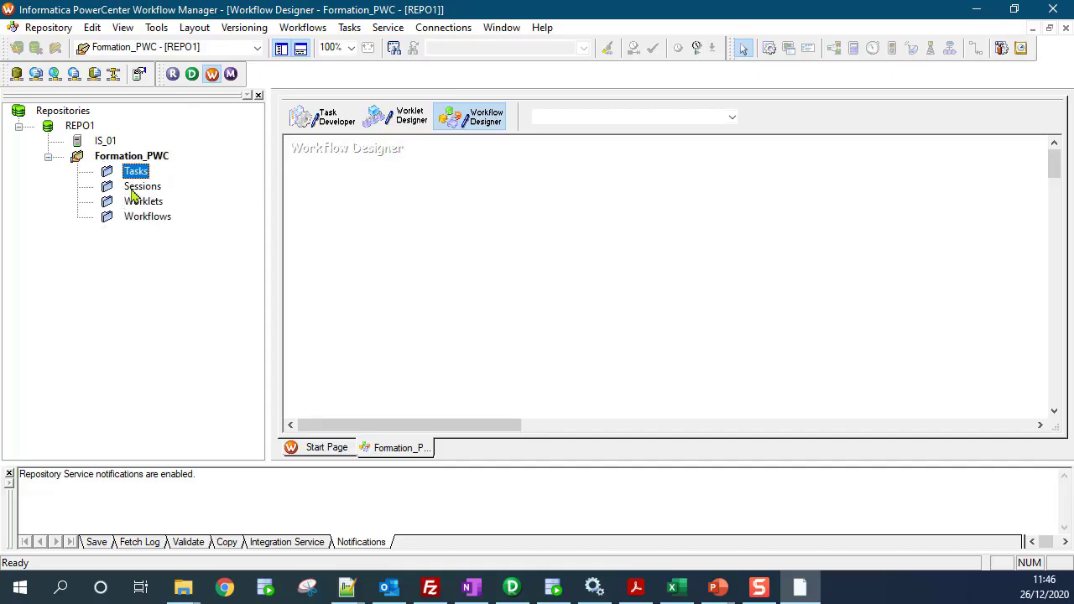
pyautogui.click(138, 202)
pyautogui.click(144, 220)
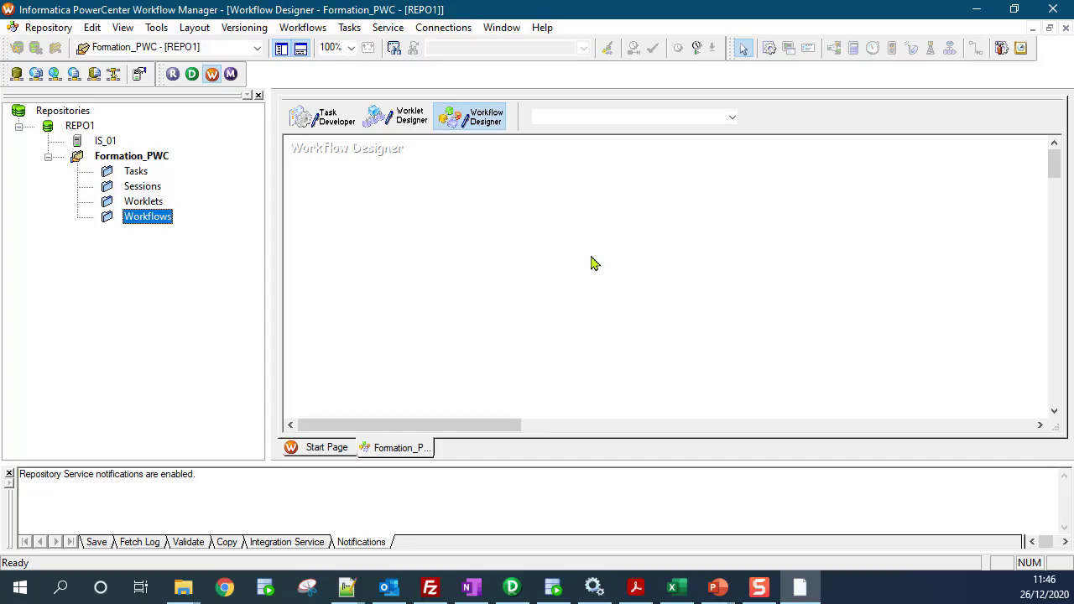
# Enlarge the output window to review its Save, Fetch Log, Validate, Copy, Integration Service and Notifications logs, and shrink it again.
pyautogui.moveTo(350, 461); pyautogui.dragTo(328, 331)
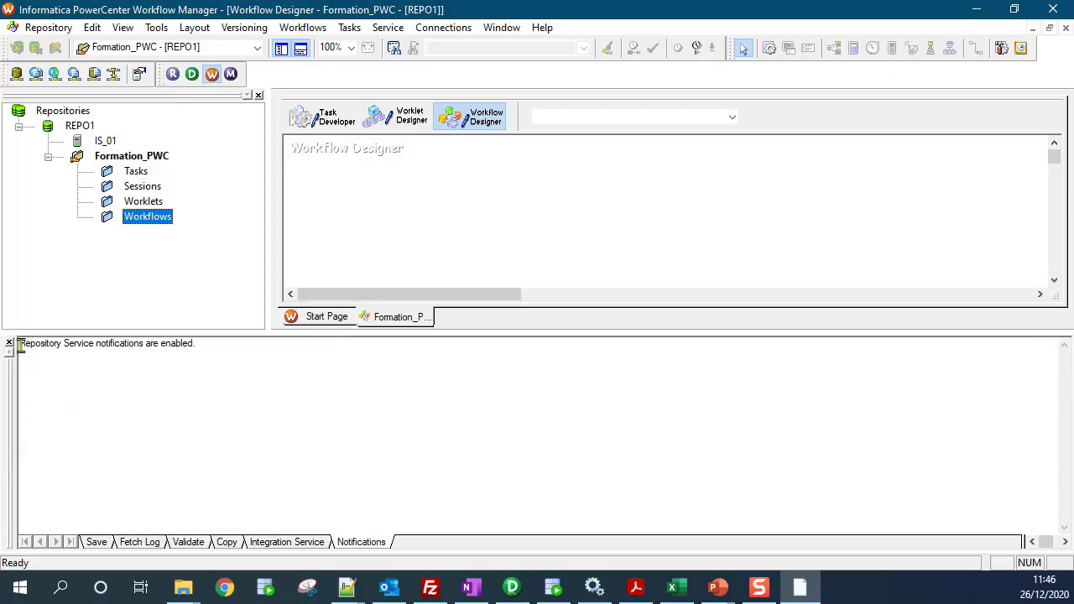
pyautogui.moveTo(20, 345); pyautogui.dragTo(135, 359)
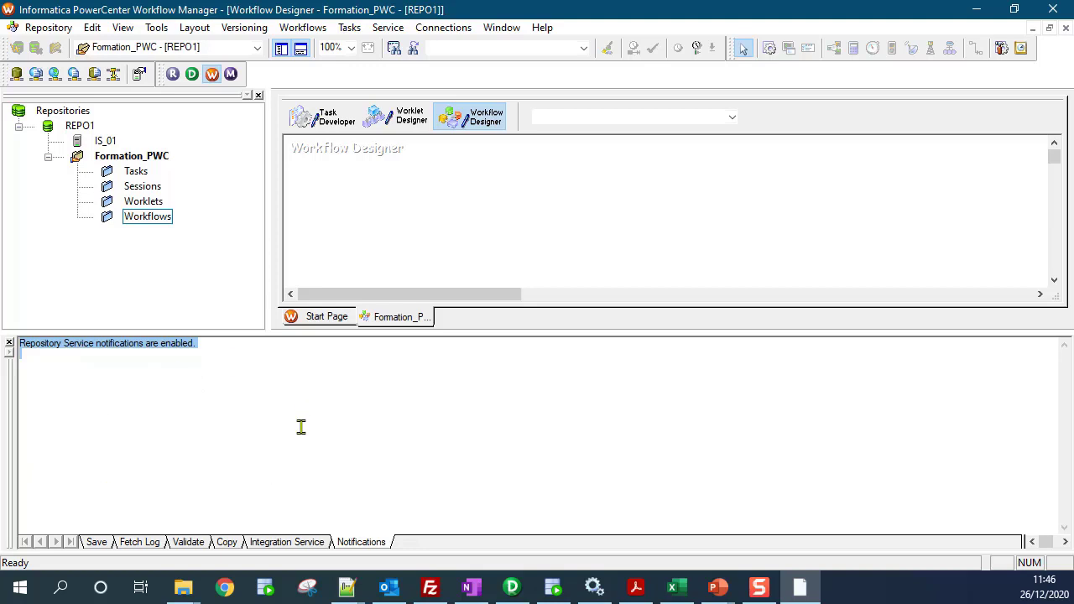
pyautogui.click(153, 412)
pyautogui.click(338, 207)
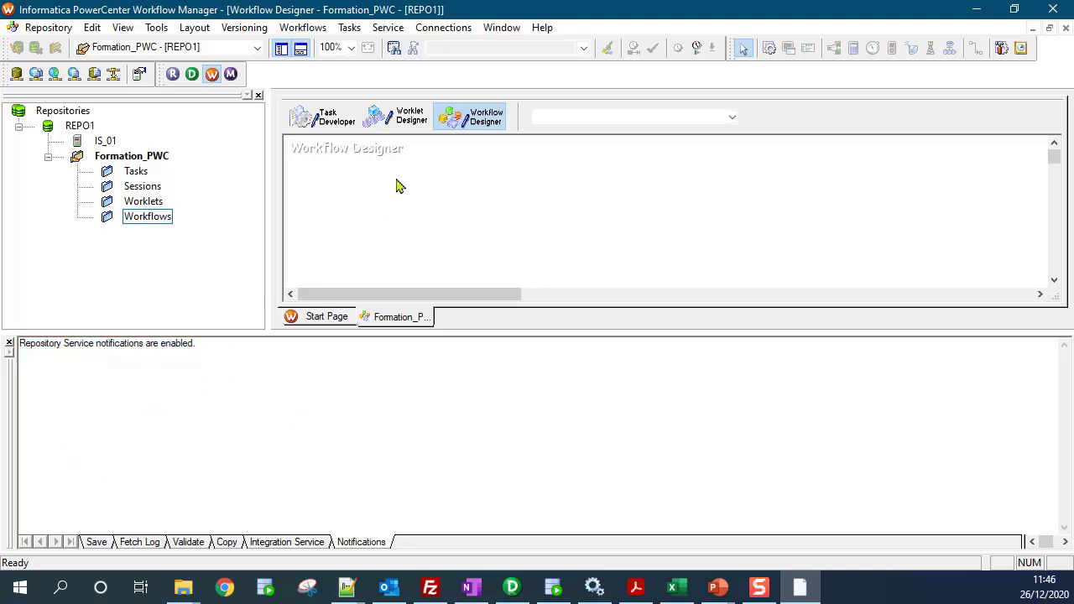
pyautogui.click(95, 546)
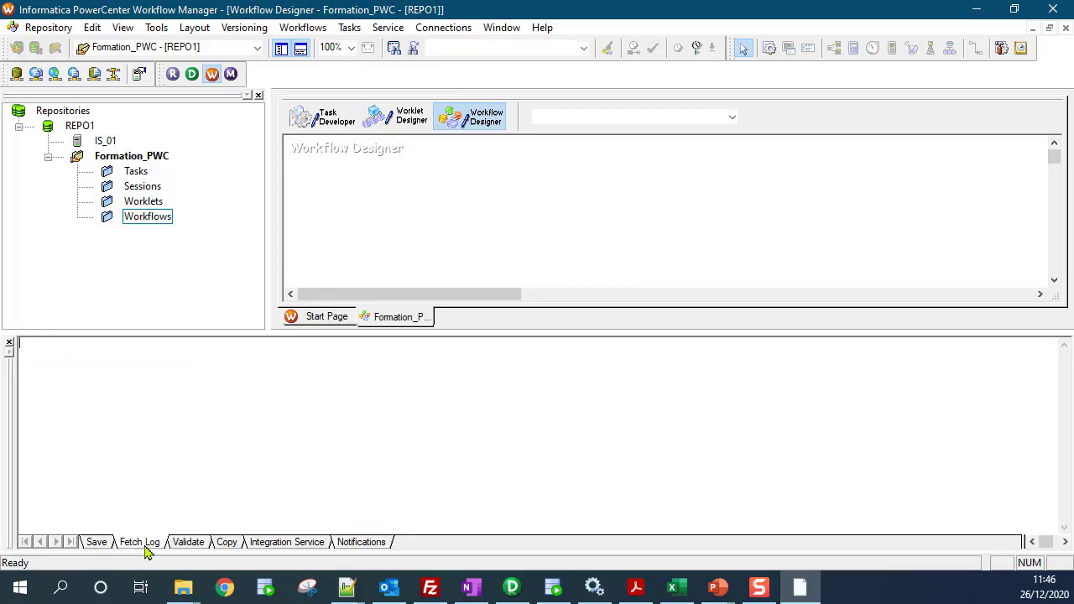
pyautogui.click(186, 544)
pyautogui.click(227, 544)
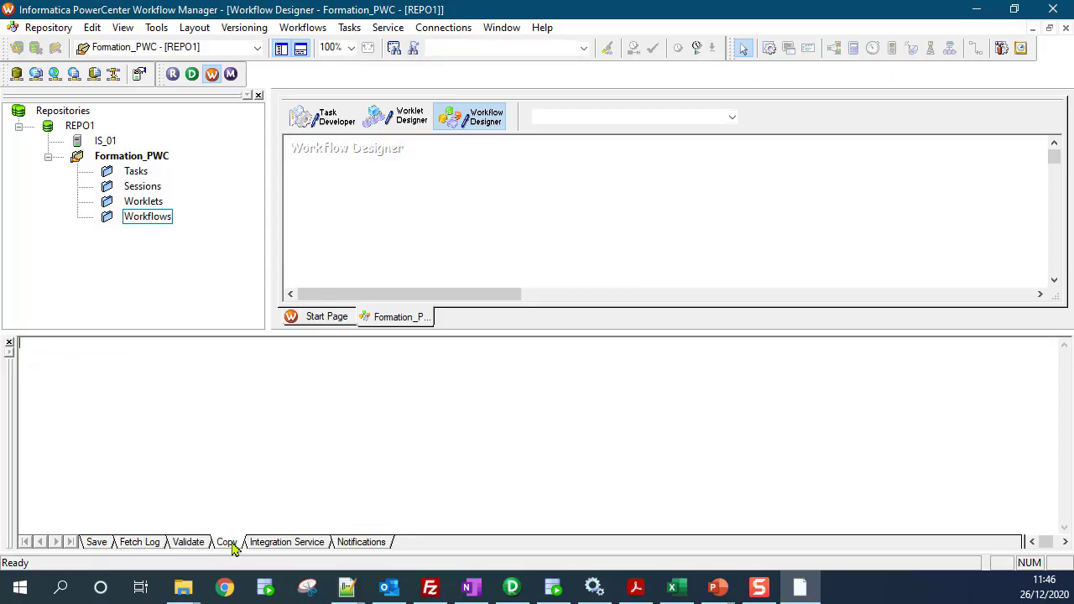
pyautogui.click(288, 544)
pyautogui.click(363, 544)
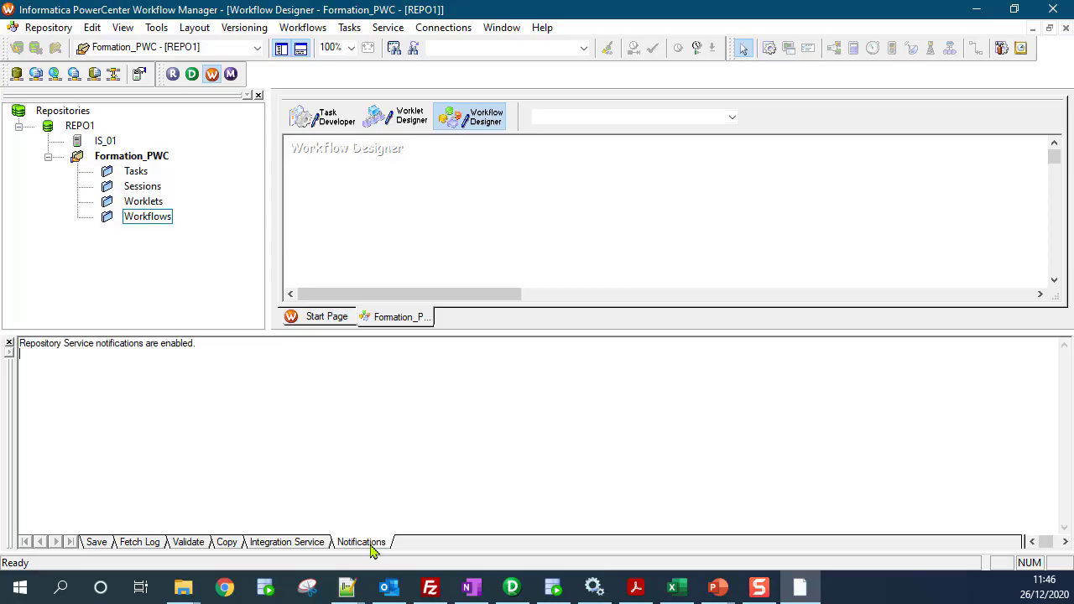
pyautogui.click(98, 544)
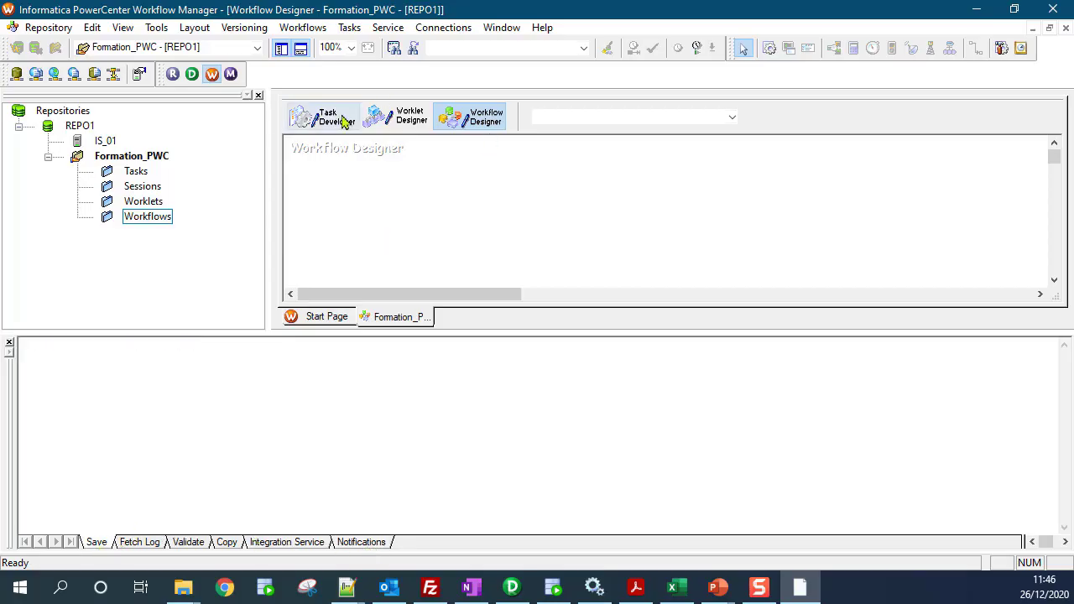
pyautogui.moveTo(389, 344); pyautogui.dragTo(387, 436)
pyautogui.hotkey('alt', 'Tab')
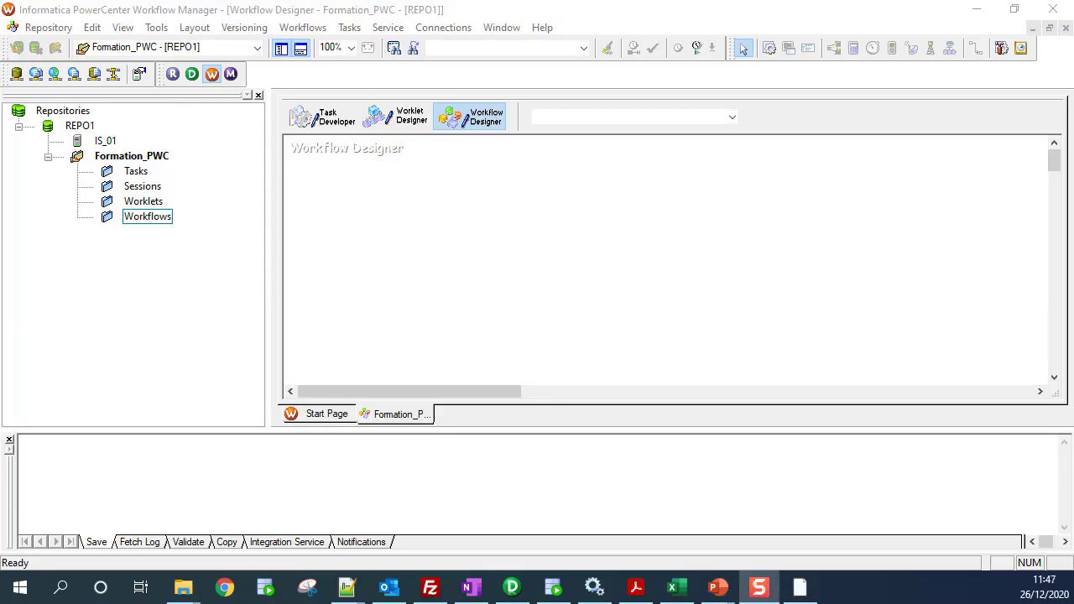
pyautogui.click(598, 236)
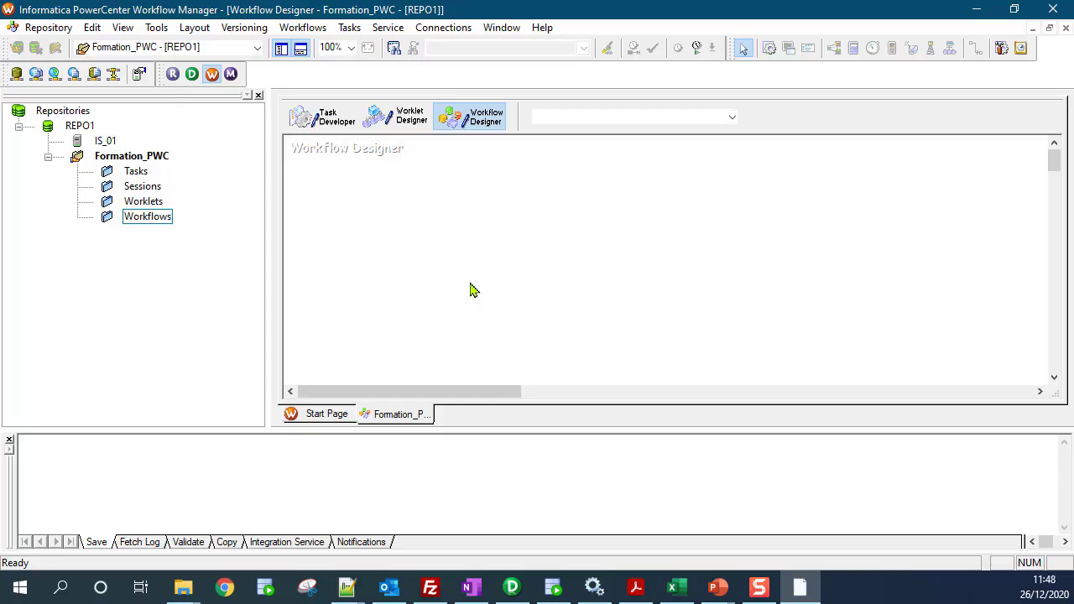
pyautogui.hotkey('alt', 'Tab')
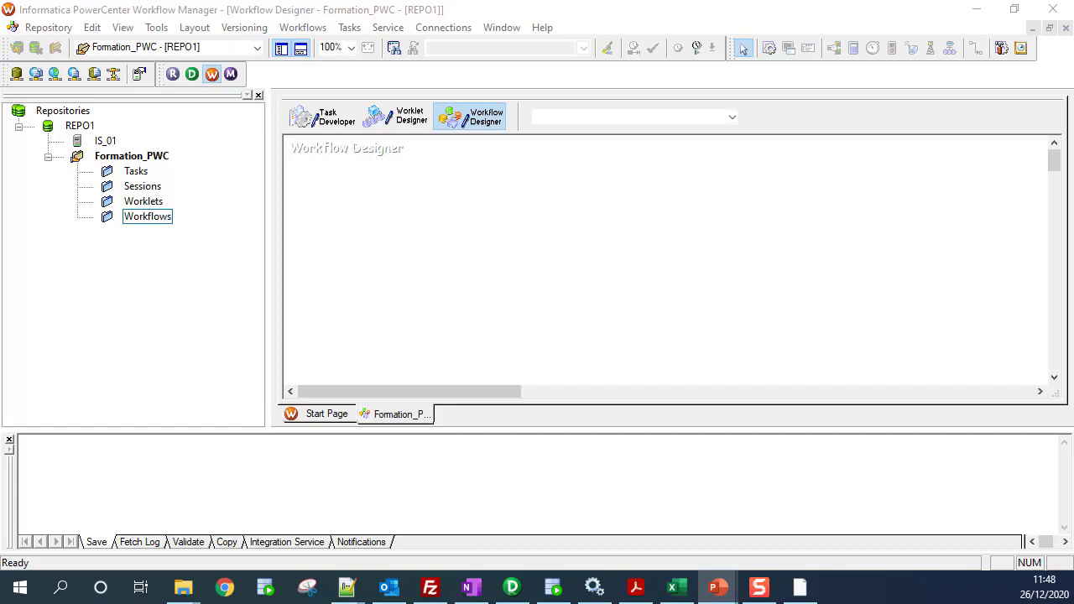
pyautogui.click(582, 235)
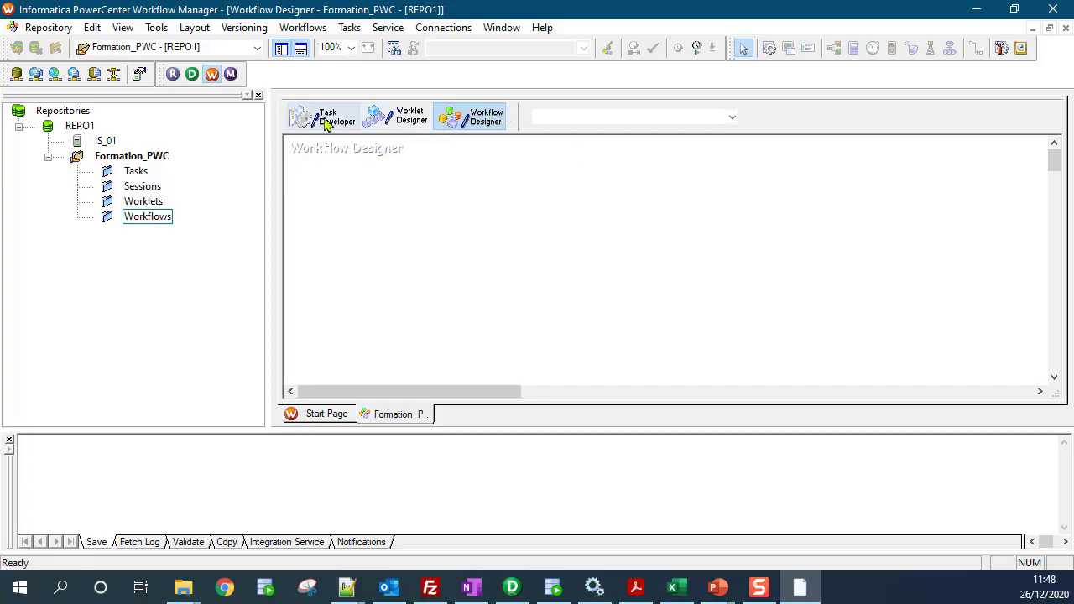
# Start a new workflow in the Formation_PWC folder and name it wkf_Wok1.
pyautogui.click(318, 28)
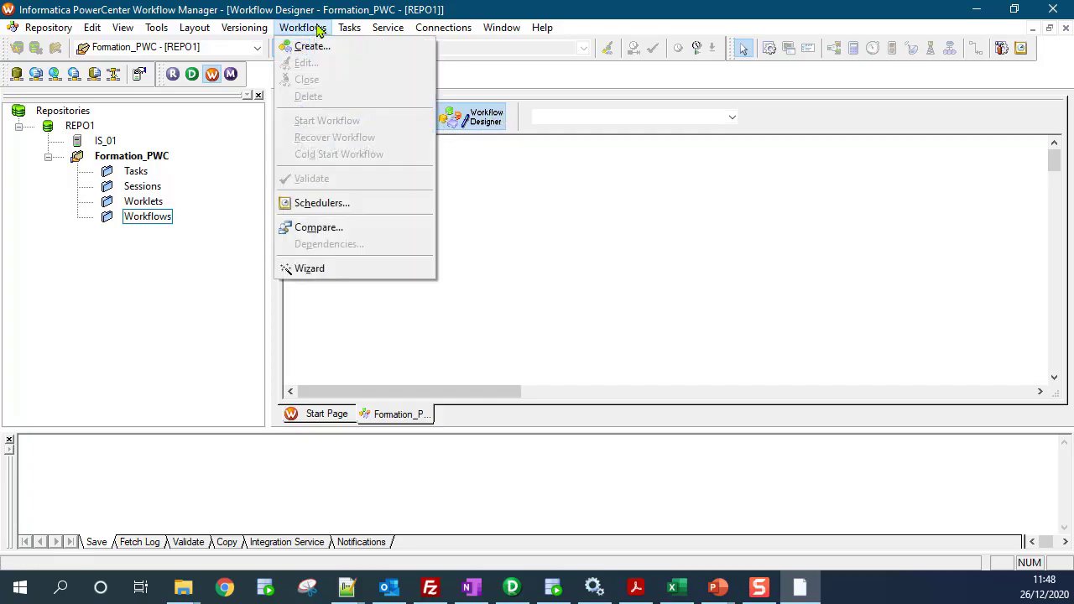
pyautogui.click(335, 47)
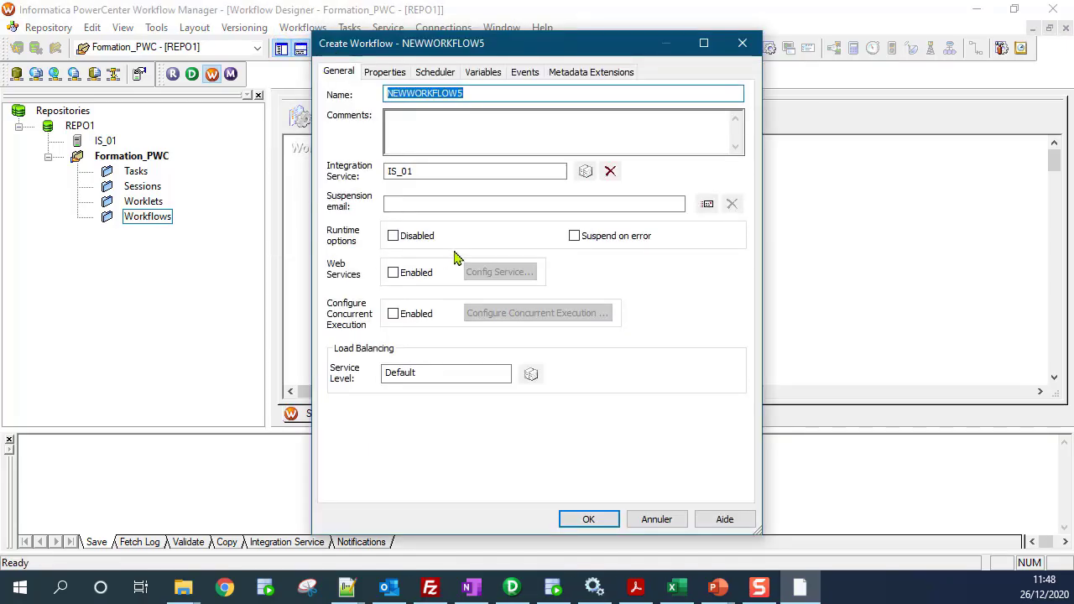
pyautogui.write('w')
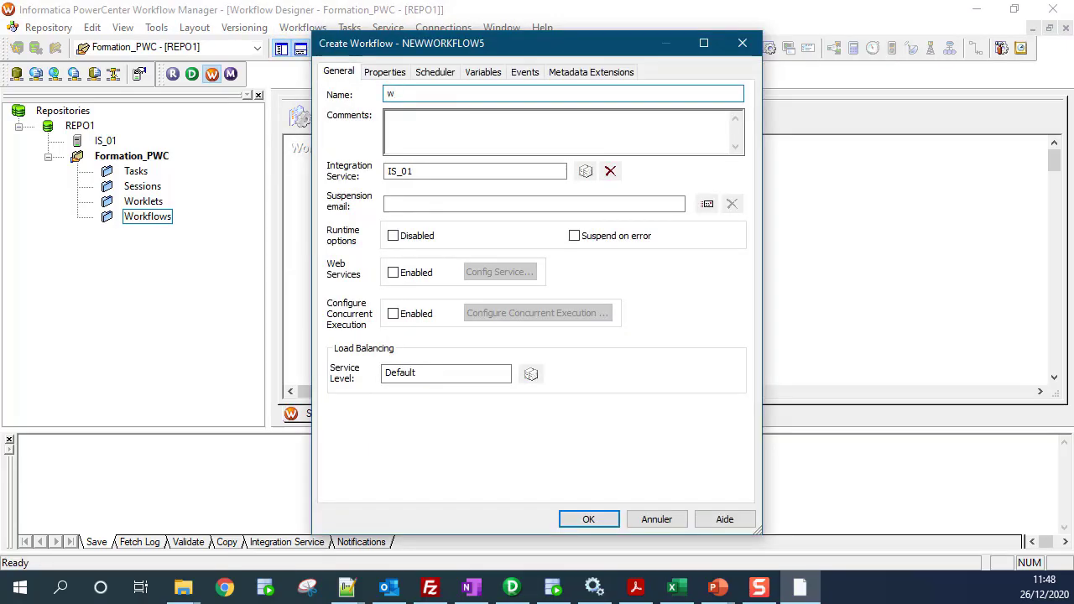
pyautogui.write('kf_Wok')
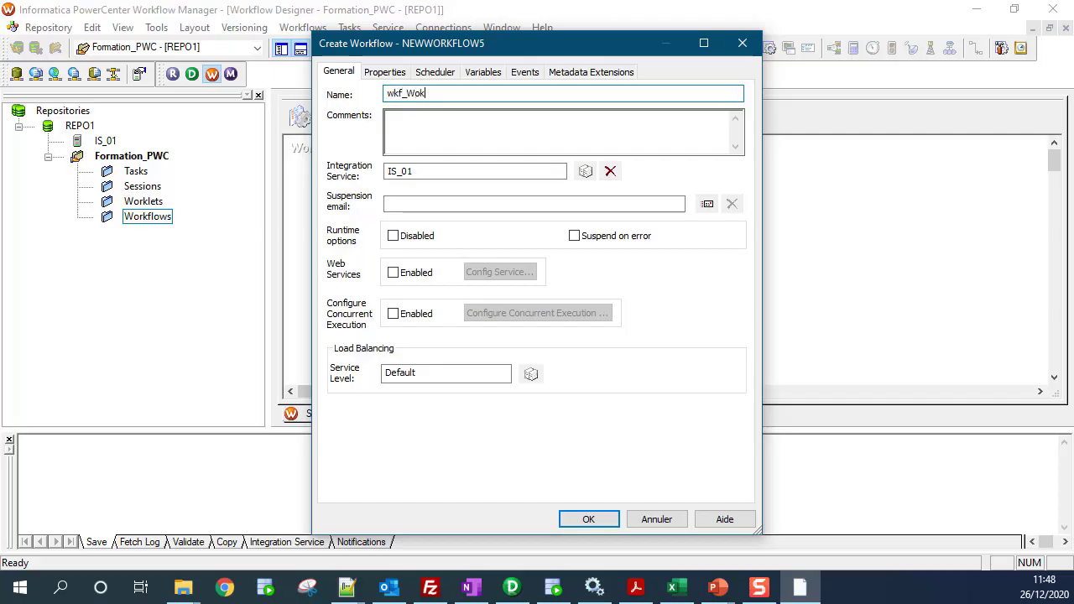
pyautogui.write('1')
pyautogui.moveTo(403, 95); pyautogui.dragTo(386, 94)
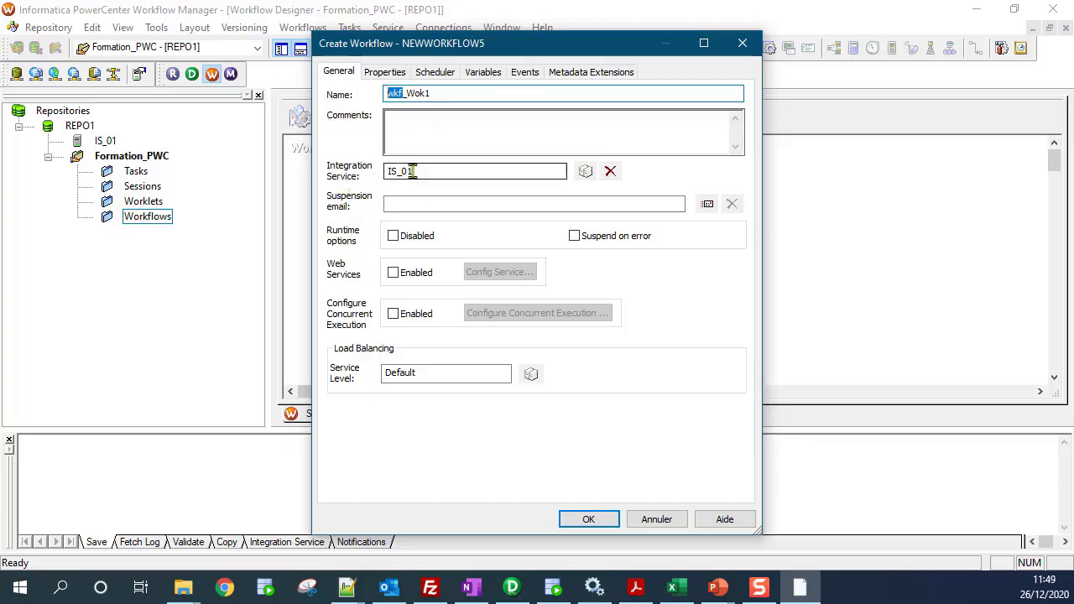
# Assign the IS_01 integration service to the new workflow from the Integration Service Browser.
pyautogui.click(550, 171)
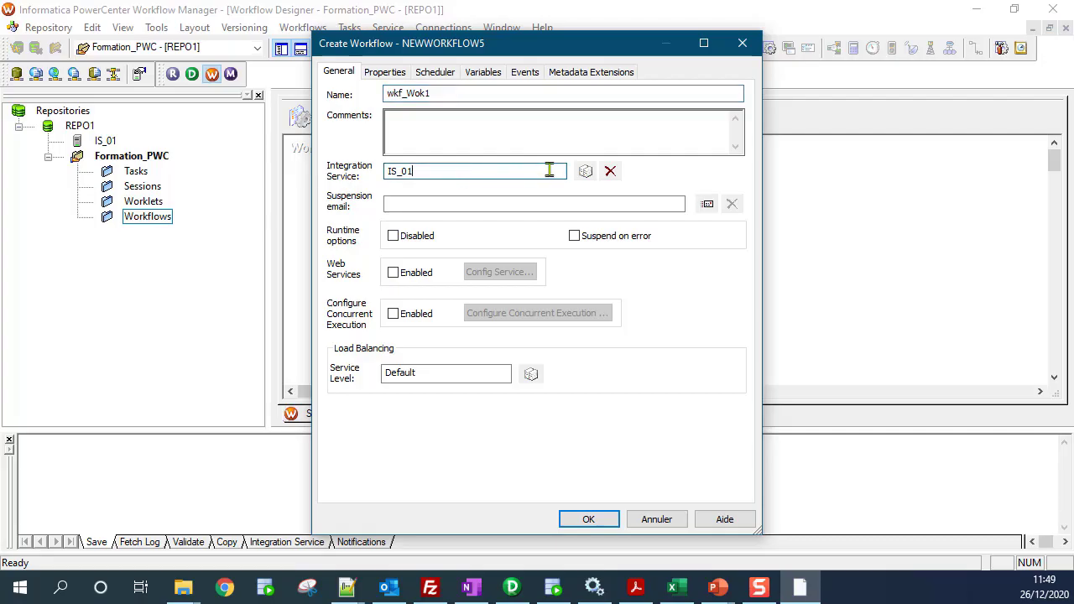
pyautogui.click(584, 171)
pyautogui.click(432, 228)
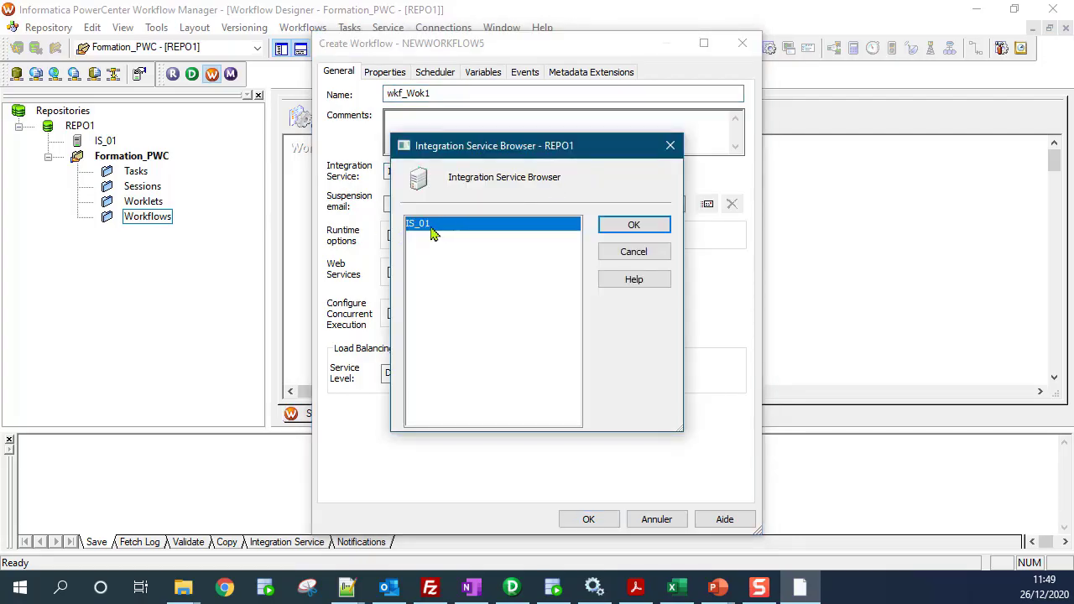
pyautogui.doubleClick(417, 233)
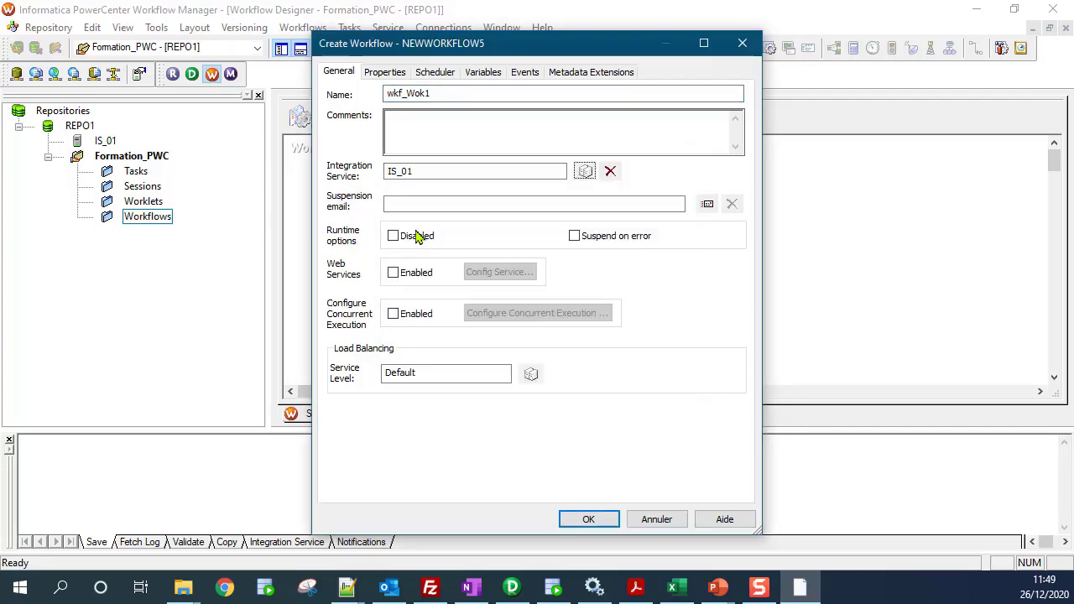
# Review the new workflow's Properties, Scheduler, Variables, Events and Metadata Extensions settings.
pyautogui.click(393, 73)
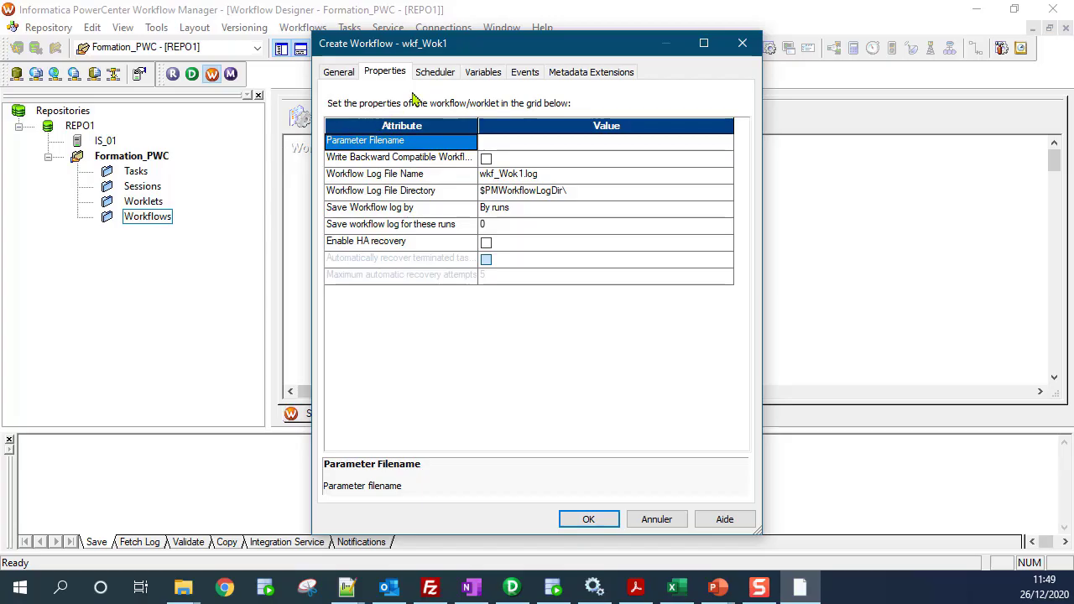
pyautogui.click(439, 74)
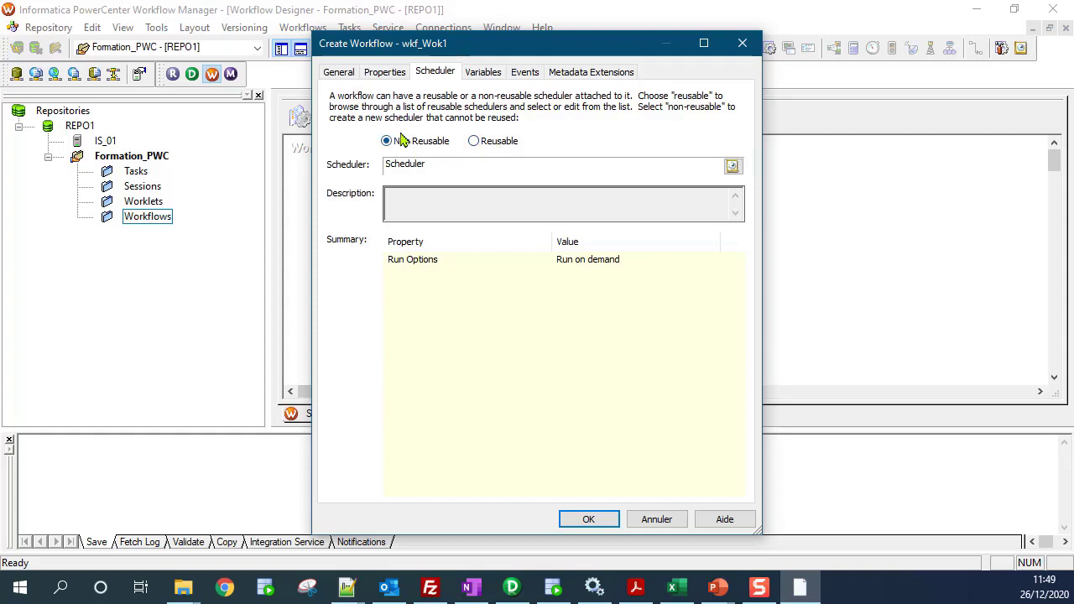
pyautogui.click(490, 75)
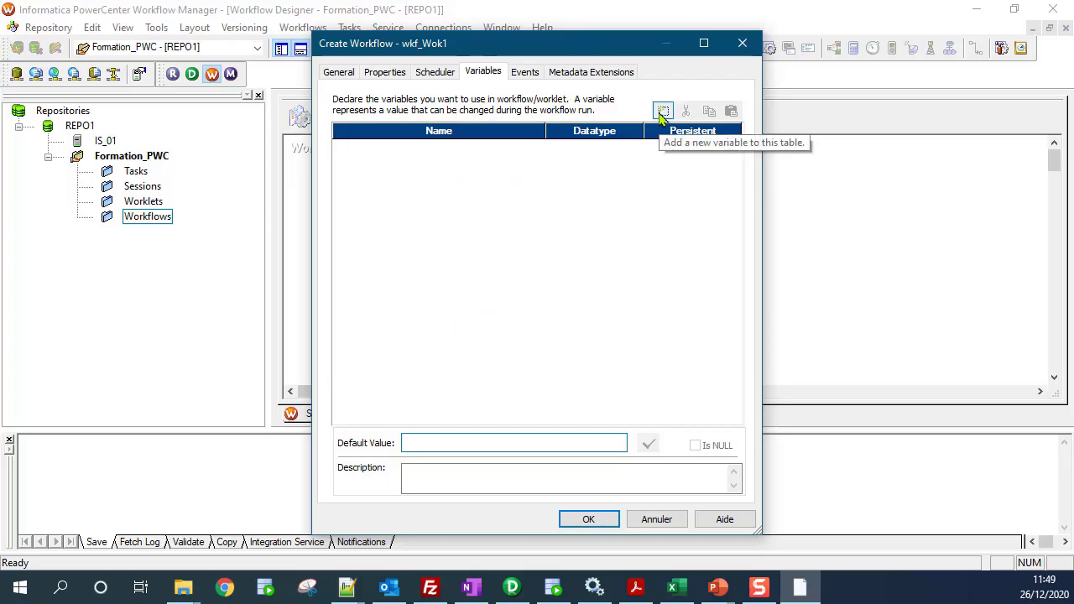
pyautogui.click(525, 73)
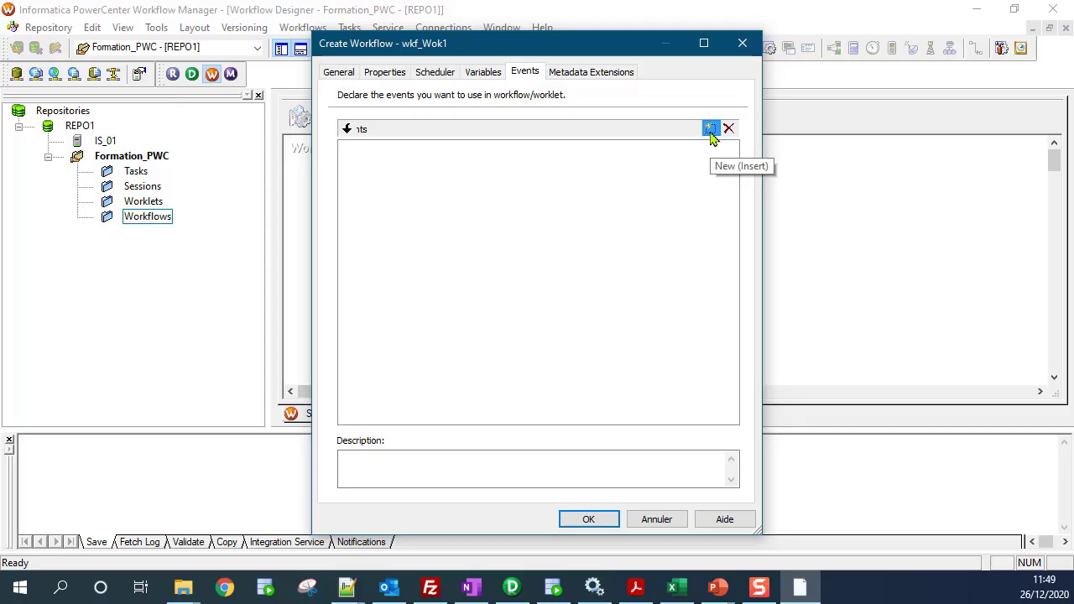
pyautogui.click(590, 74)
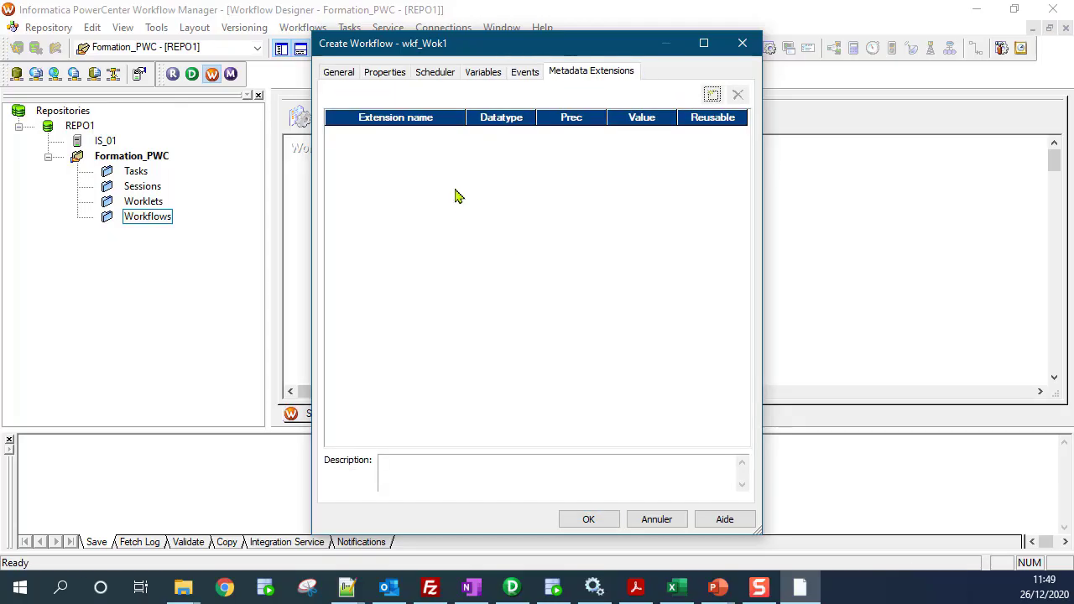
# Confirm creation of the wkf_Wok1 workflow and expand the Workflows node of Formation_PWC in the repository tree.
pyautogui.click(589, 520)
pyautogui.click(612, 236)
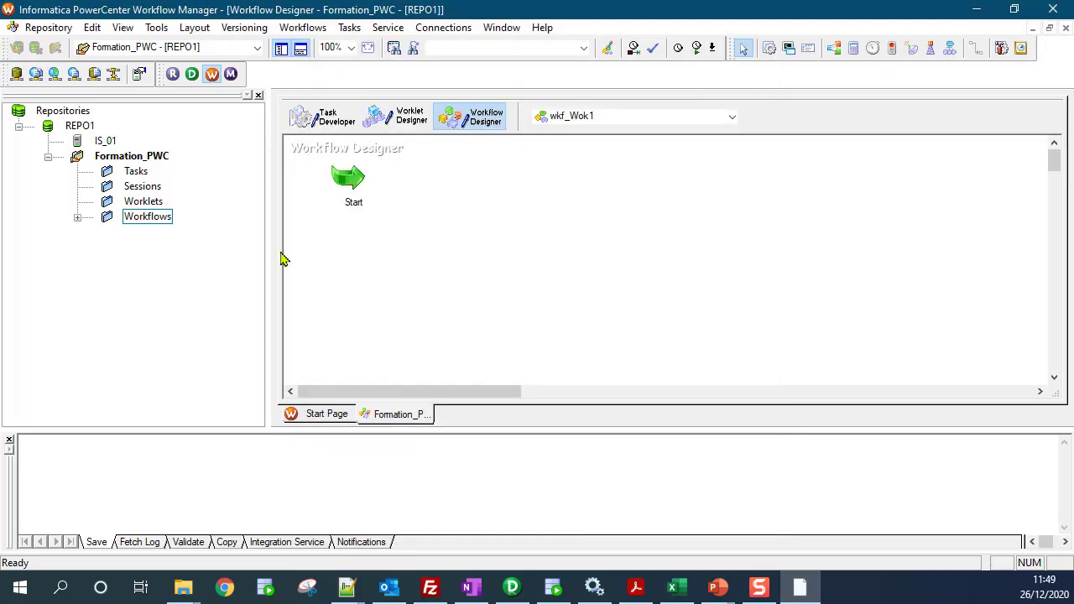
pyautogui.click(77, 218)
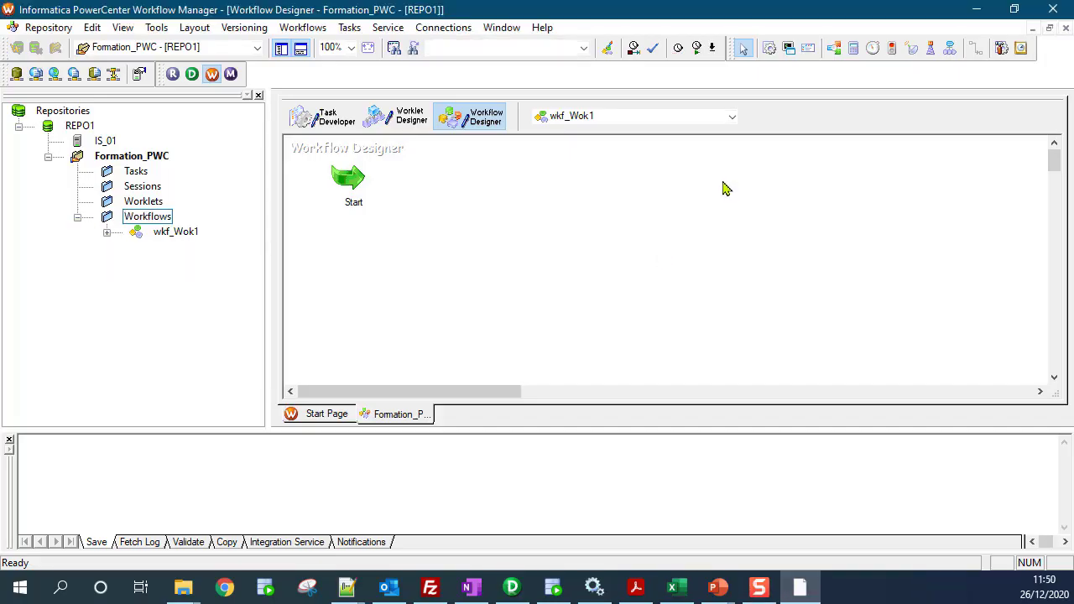
pyautogui.hotkey('alt', 'Tab')
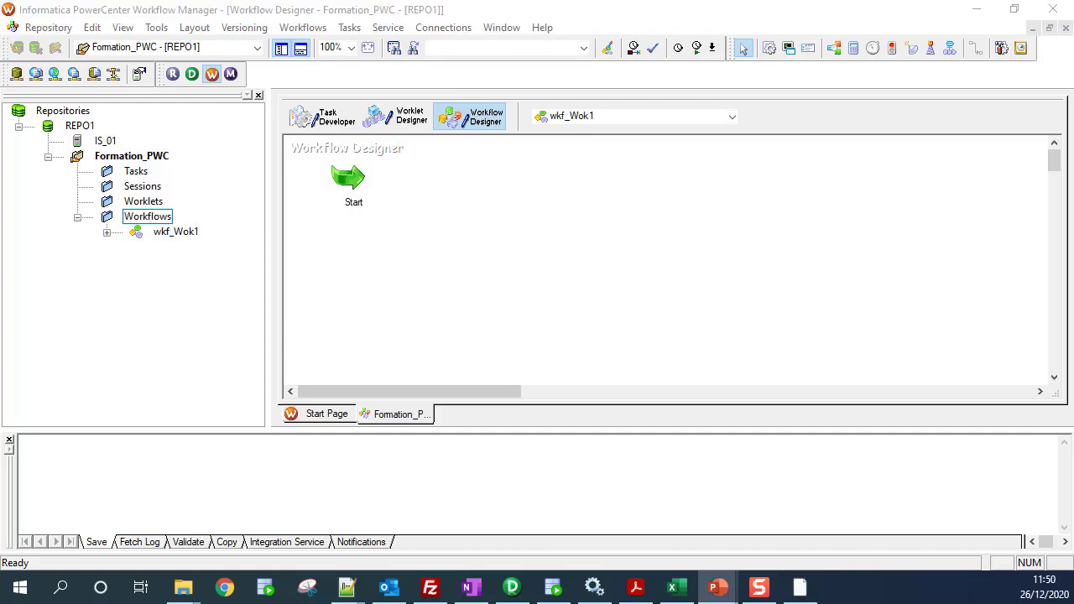
pyautogui.click(695, 175)
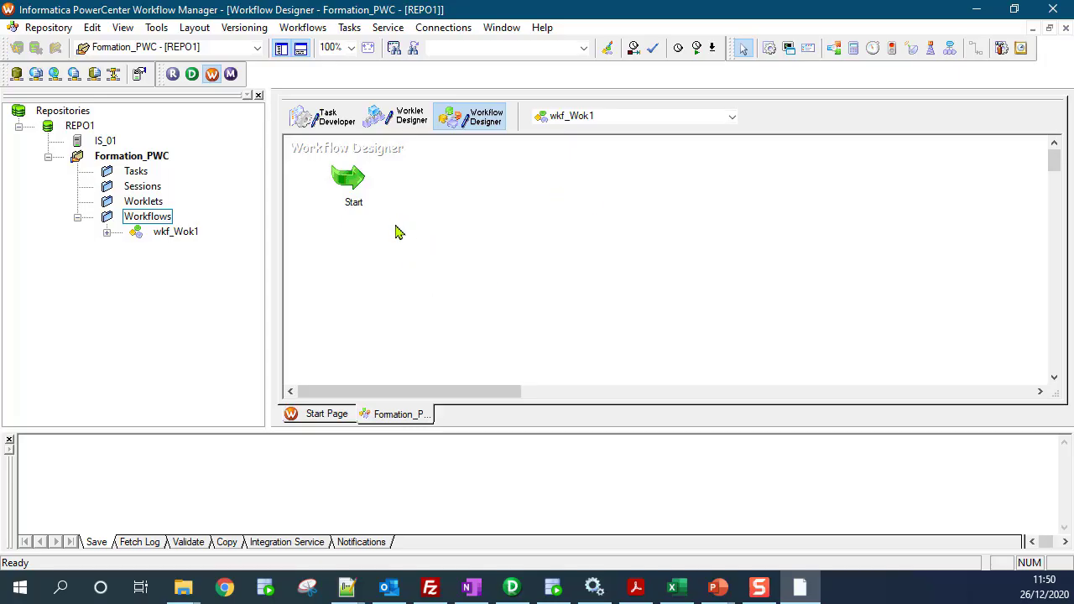
pyautogui.click(351, 178)
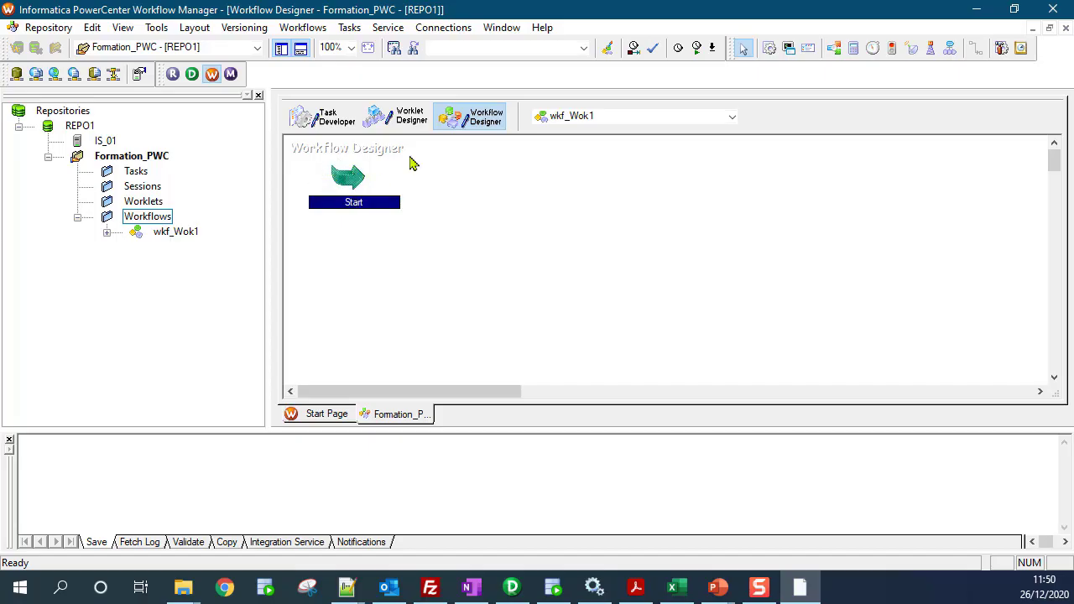
pyautogui.click(632, 219)
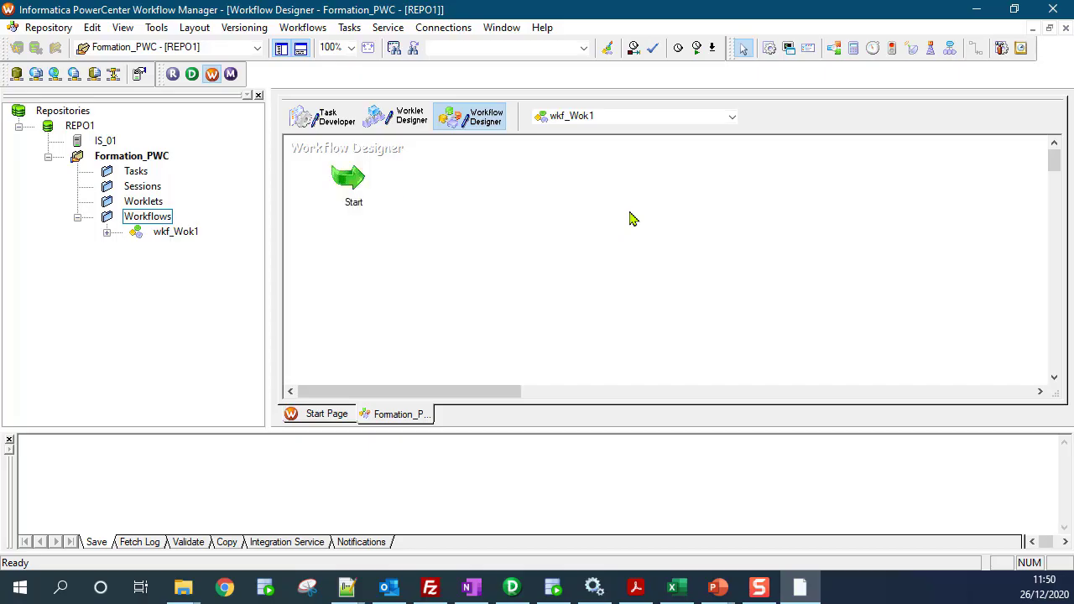
pyautogui.click(770, 50)
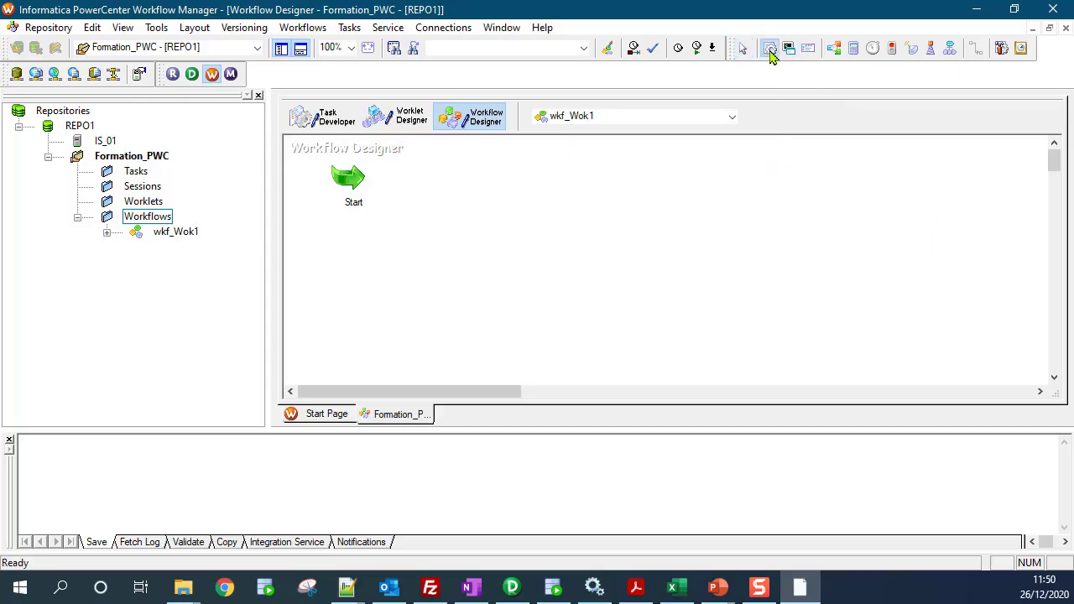
pyautogui.click(448, 212)
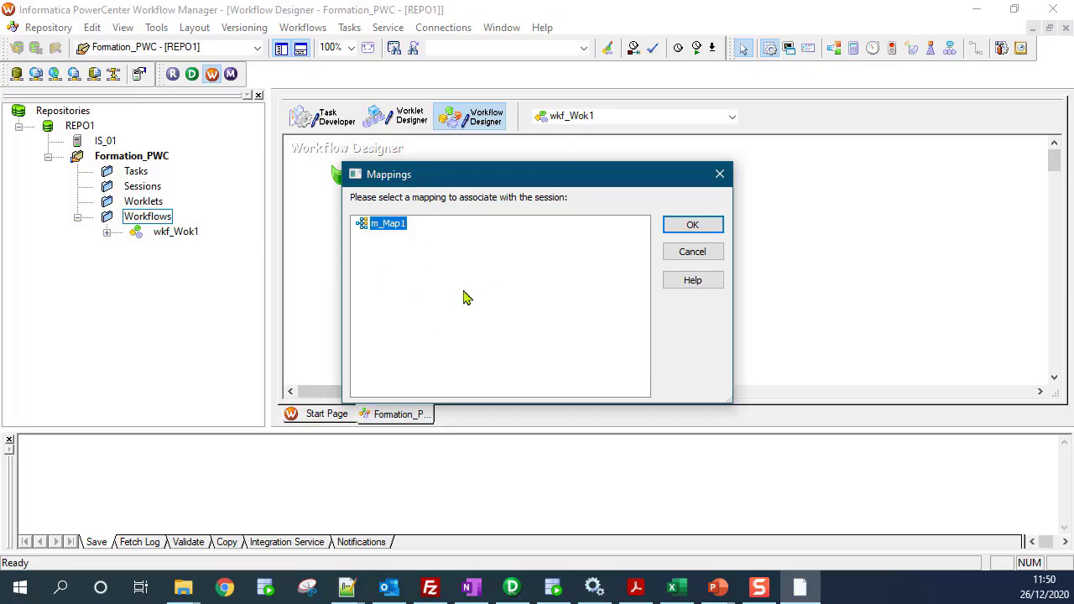
pyautogui.press('Escape')
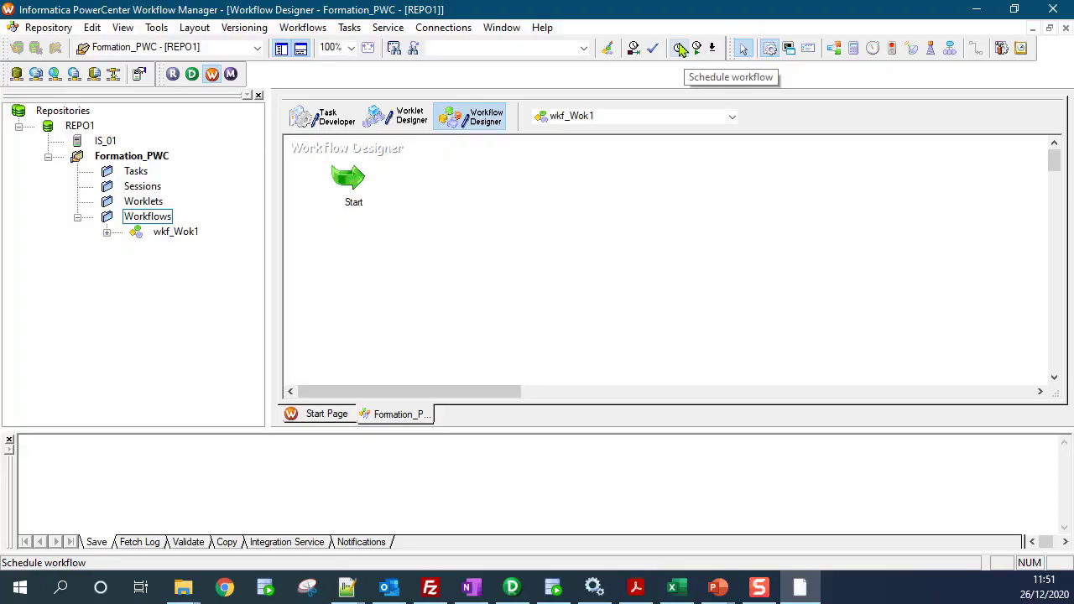
# Try to schedule the wkf_Wok1 workflow, and save it to the repository.
pyautogui.click(681, 50)
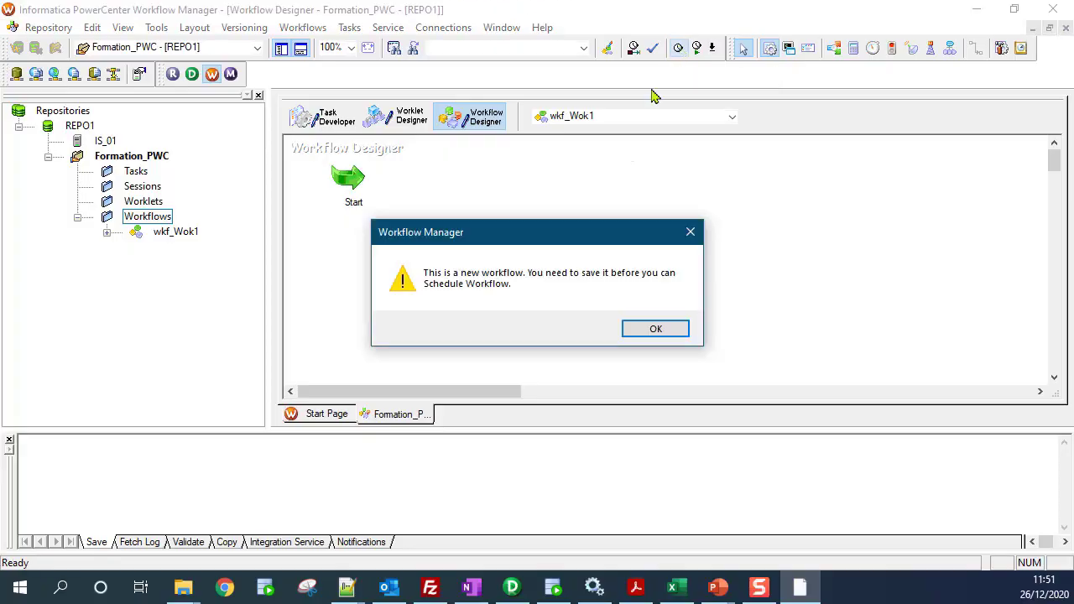
pyautogui.click(633, 333)
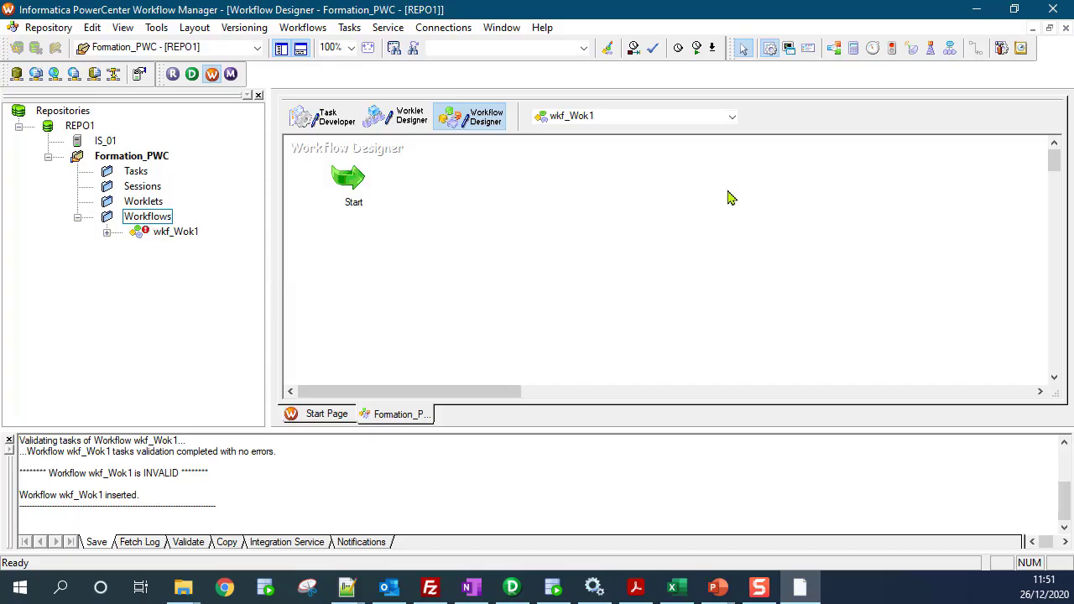
# Add a session task based on the m_Map1 mapping to the workflow and place it beside the Start task.
pyautogui.click(769, 47)
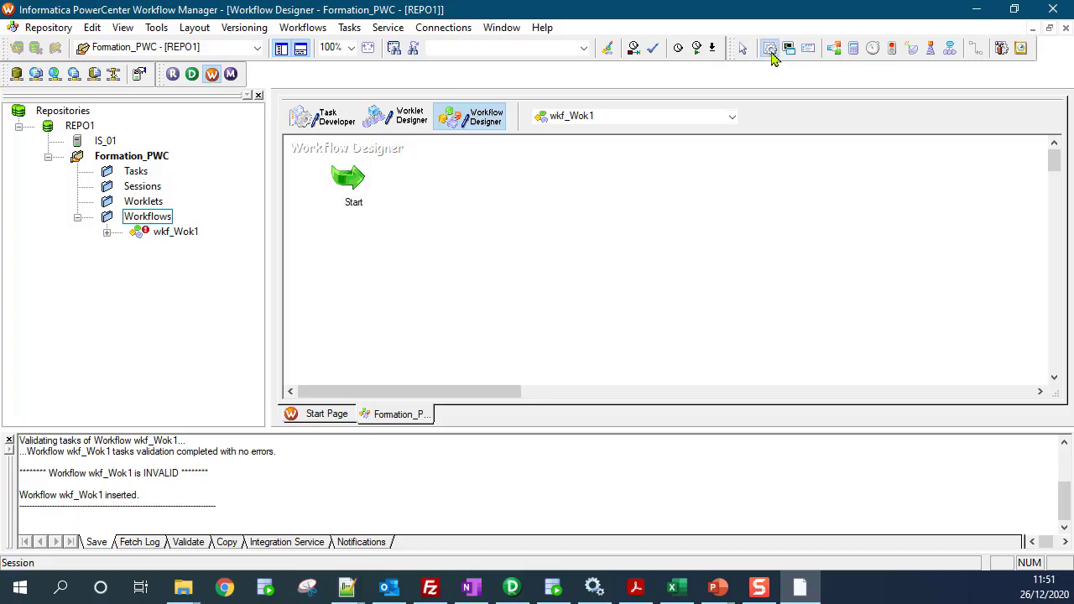
pyautogui.click(635, 204)
pyautogui.click(692, 224)
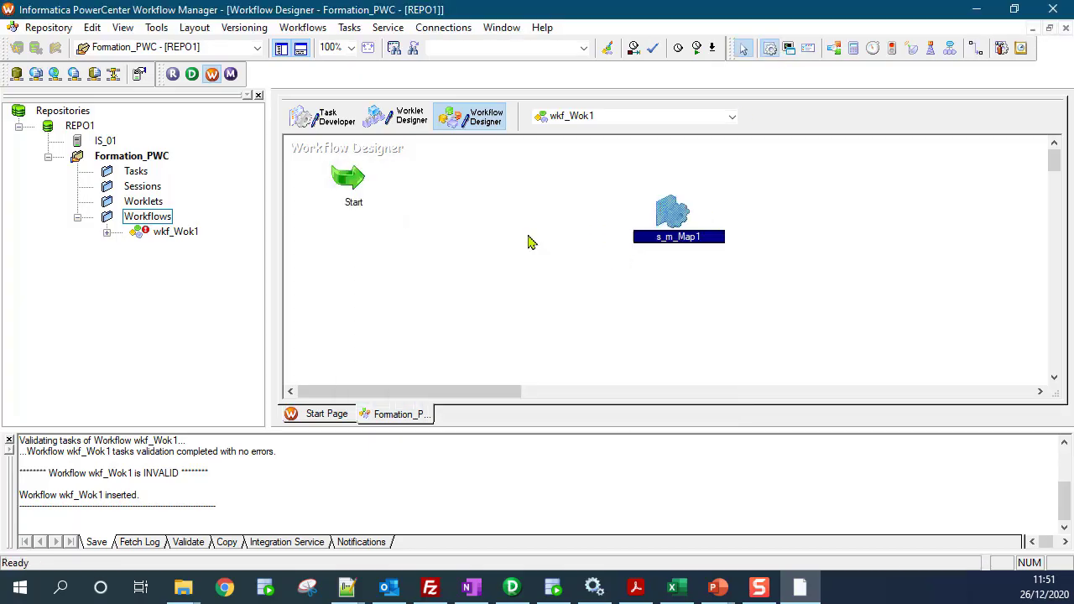
pyautogui.click(566, 237)
pyautogui.moveTo(678, 221); pyautogui.dragTo(539, 189)
pyautogui.click(694, 188)
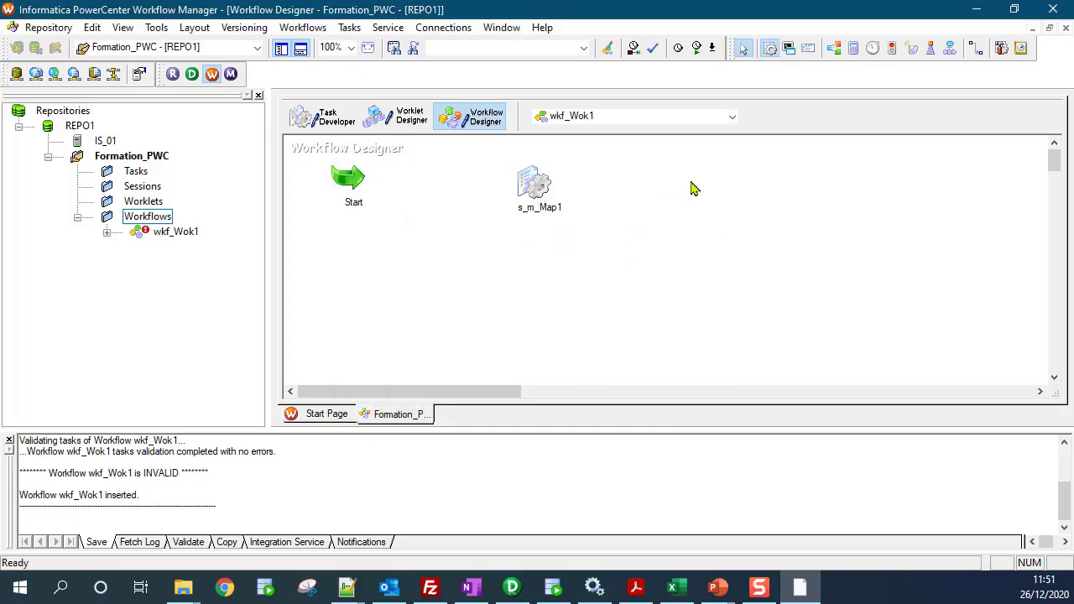
# Link the Start task to the m_Map1 session and save the workflow.
pyautogui.click(975, 48)
pyautogui.moveTo(331, 187); pyautogui.dragTo(528, 178)
pyautogui.hotkey('ctrl', 's')
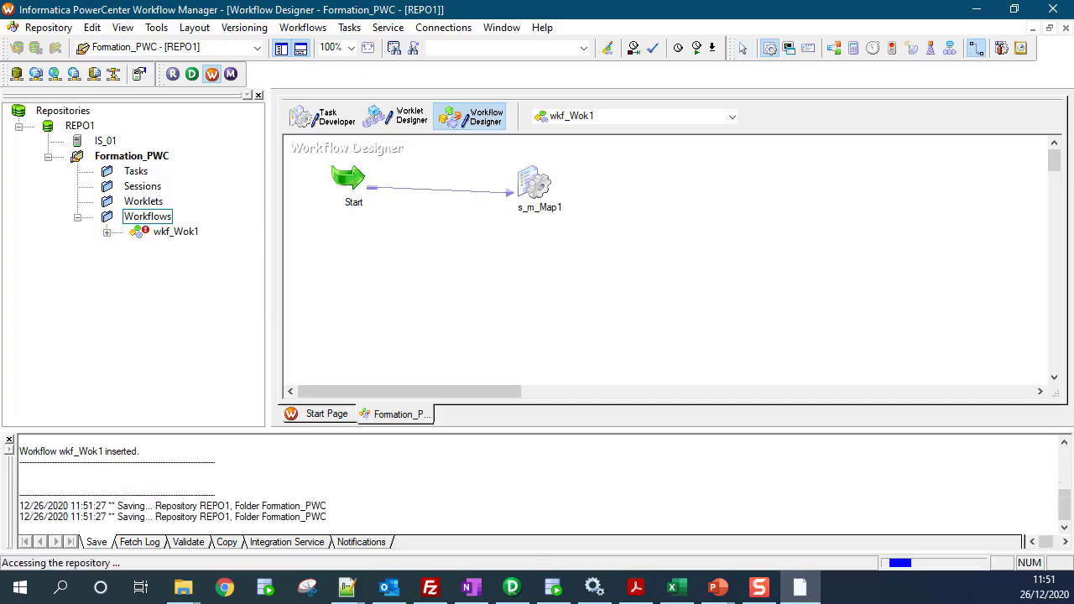
pyautogui.press('Escape')
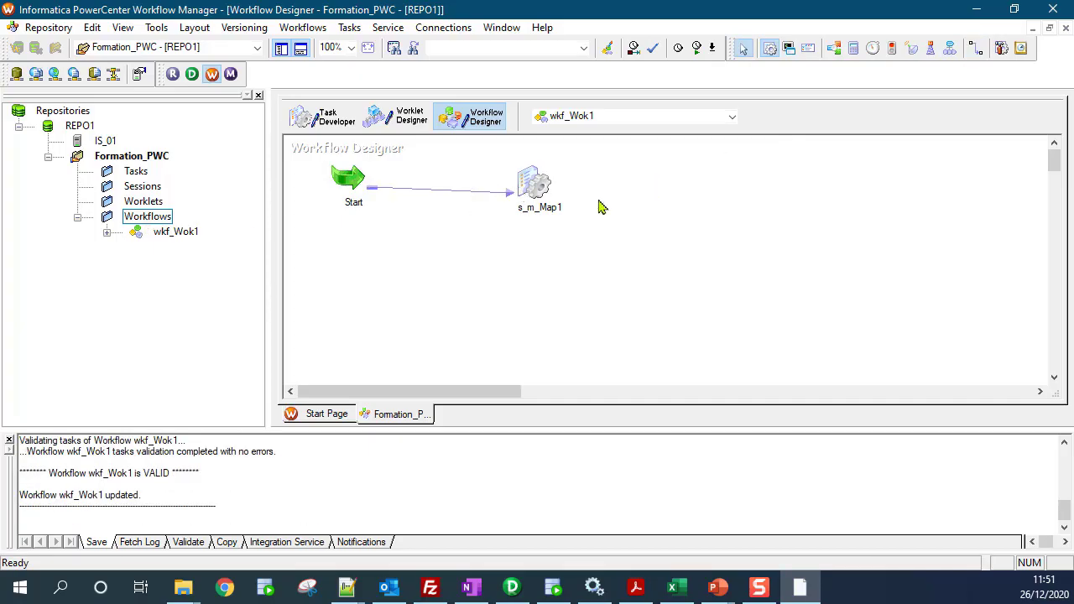
# Validate the wkf_Wok1 workflow and refresh the mapping of its m_Map1 session.
pyautogui.click(653, 50)
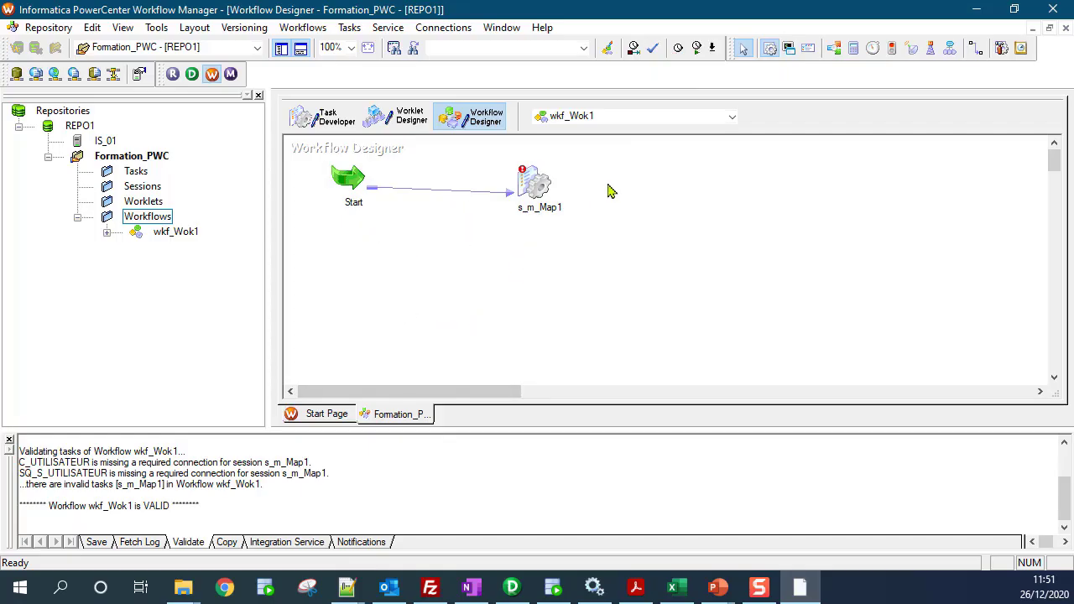
pyautogui.rightClick(537, 187)
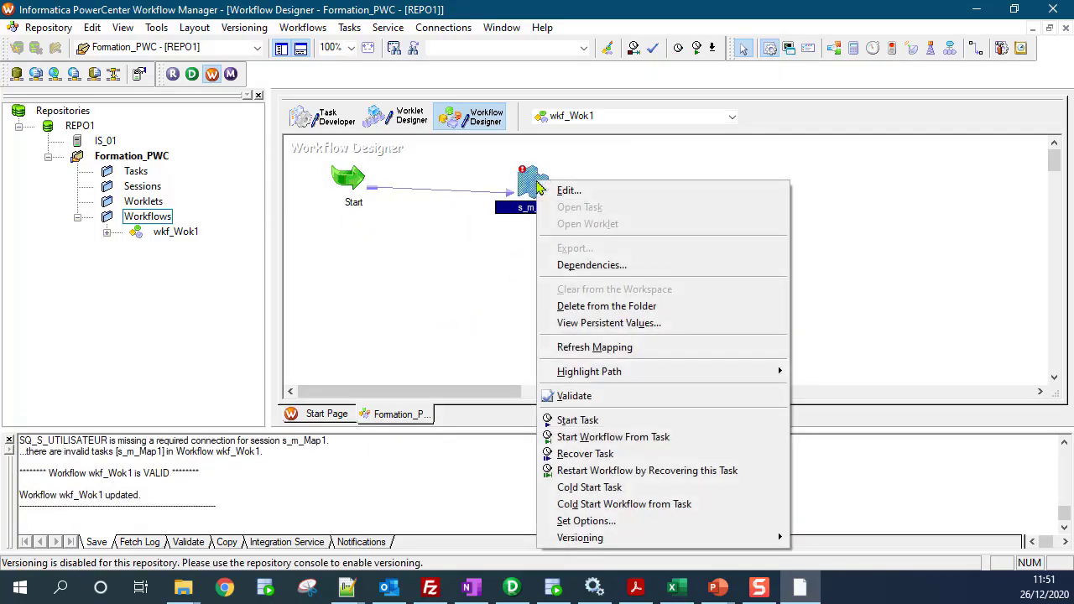
pyautogui.click(567, 346)
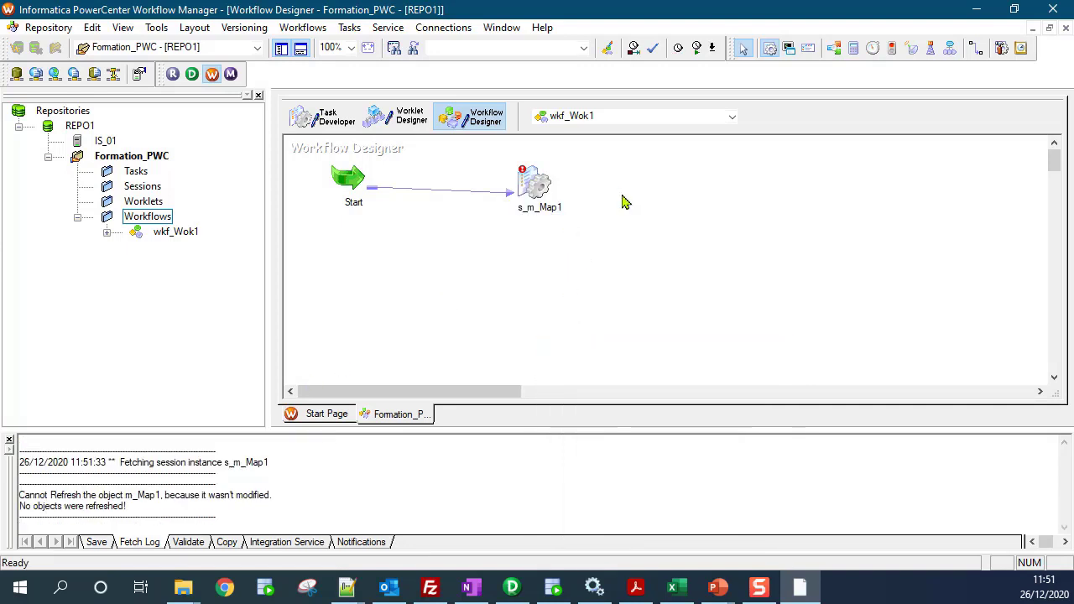
# Try to schedule the saved workflow, view REPO1 in the Workflow Monitor, and close the monitor.
pyautogui.click(678, 47)
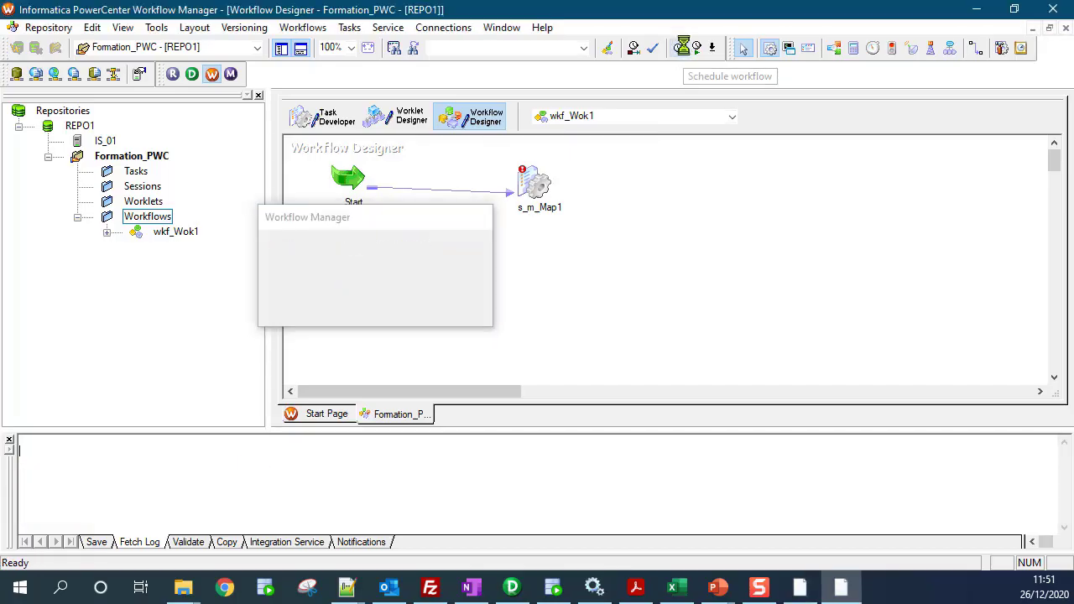
pyautogui.moveTo(2, 260); pyautogui.dragTo(688, 64)
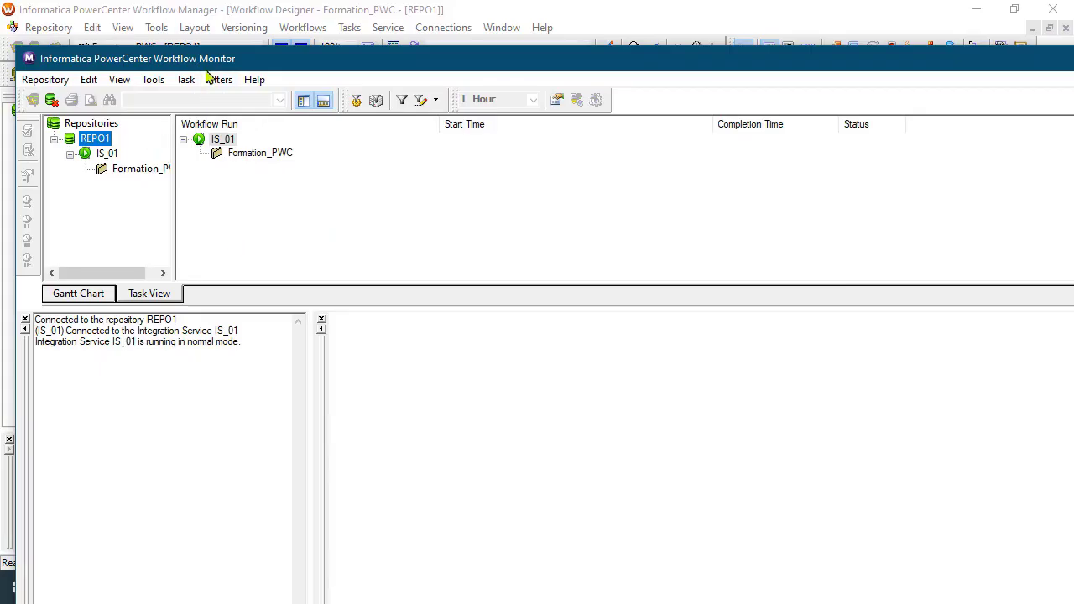
pyautogui.moveTo(988, 63); pyautogui.dragTo(800, 86)
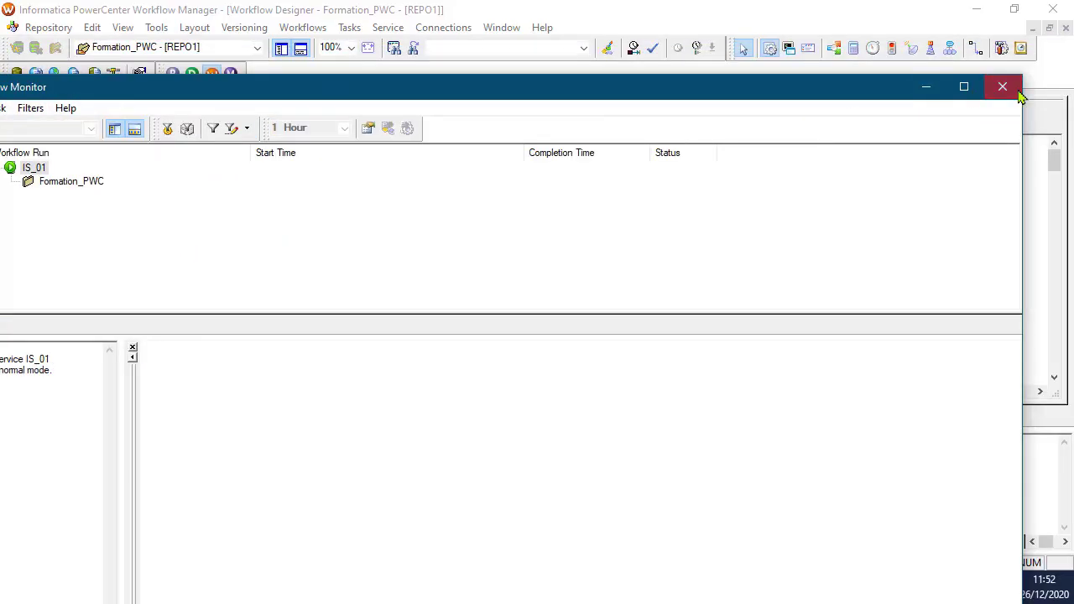
pyautogui.click(1010, 82)
# Delete the m_Map1 session from the workflow and save wkf_Wok1.
pyautogui.click(539, 183)
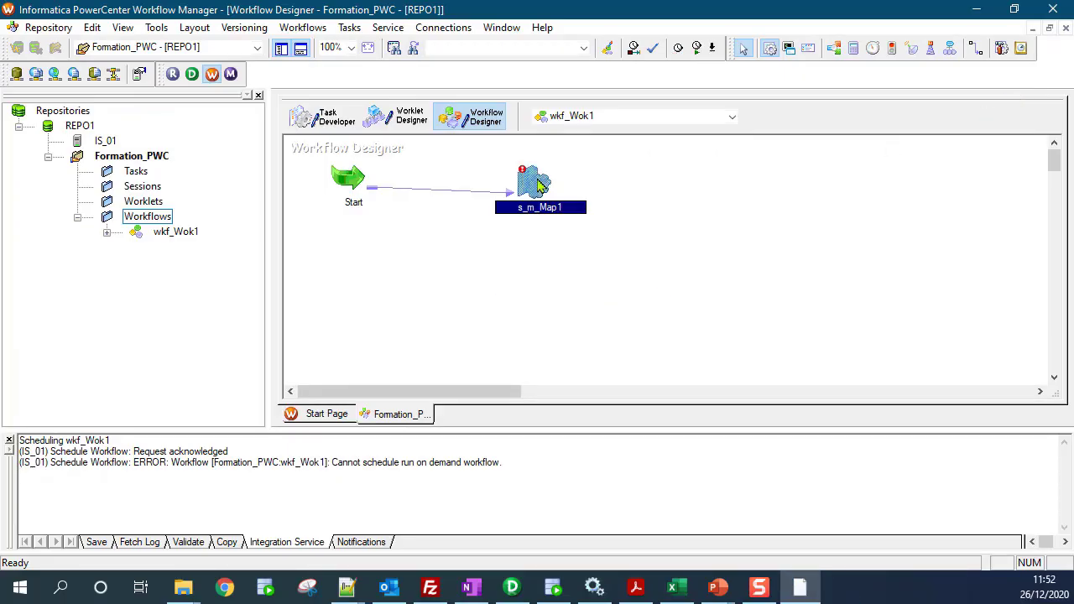
pyautogui.press('Delete')
pyautogui.press('Return')
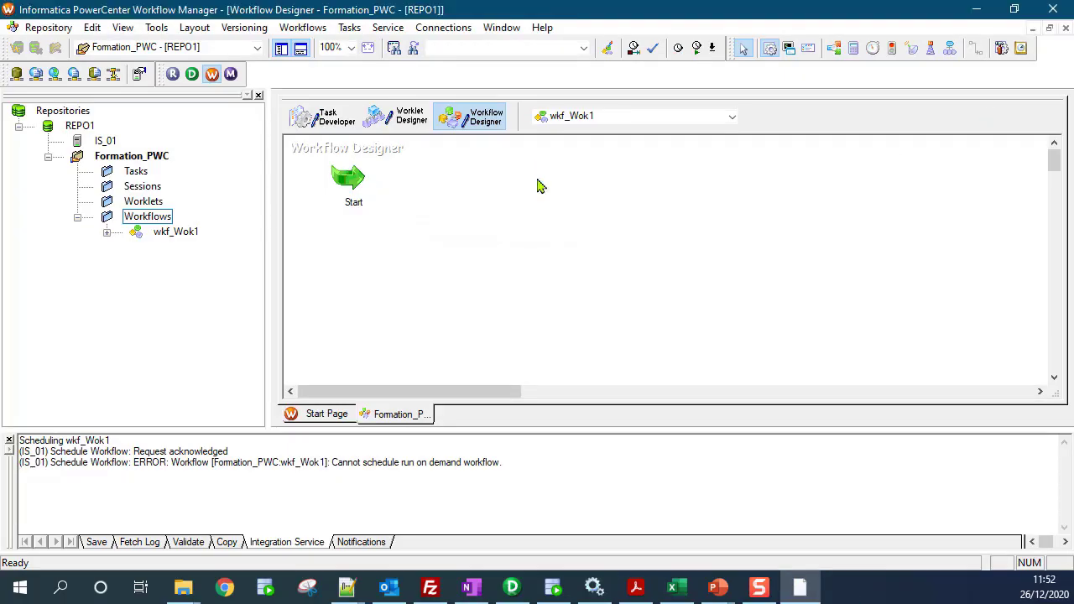
pyautogui.hotkey('ctrl', 's')
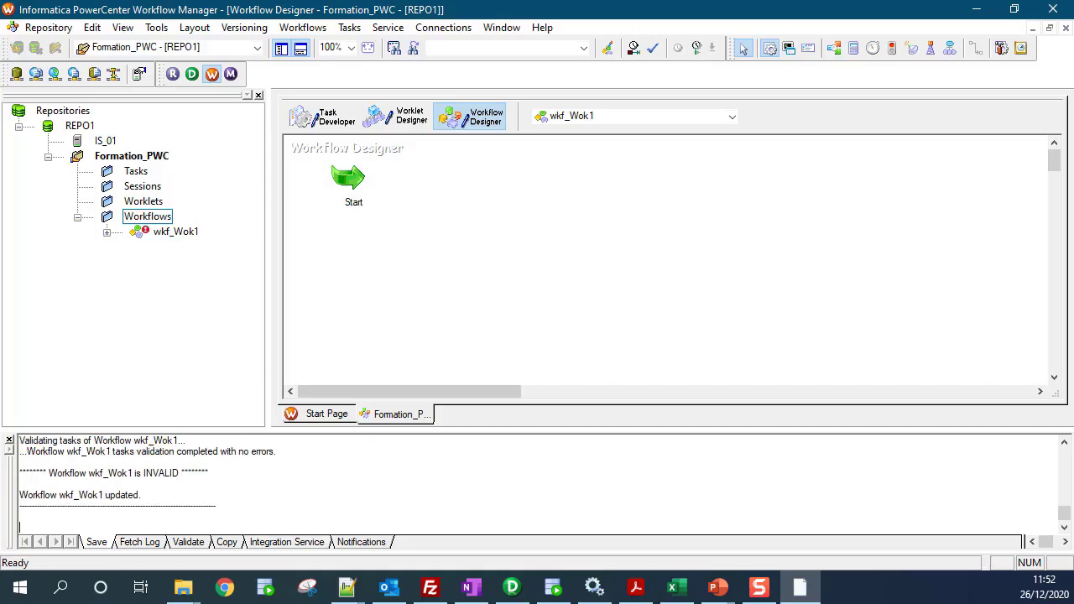
pyautogui.hotkey('alt', 'Tab')
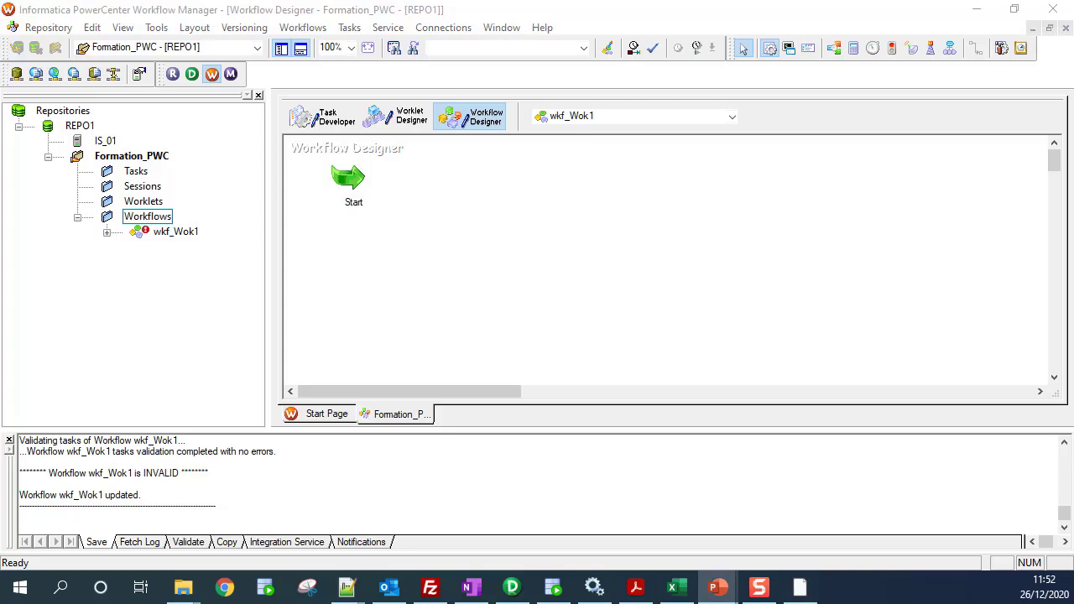